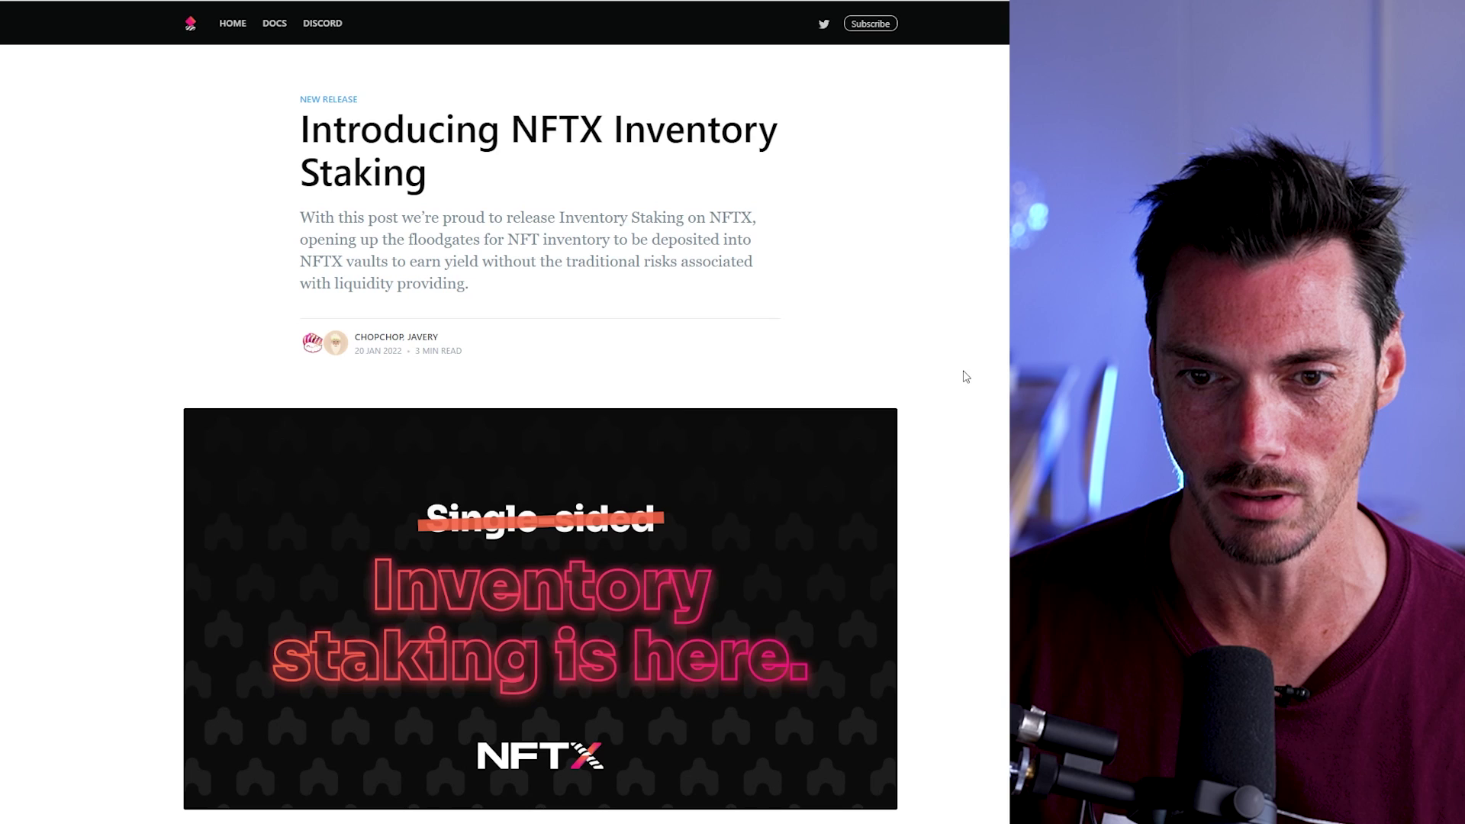
# Scroll through the staking guide to its six steps on what happens when you stake an NFT
pyautogui.scroll(-6, 976, 372)
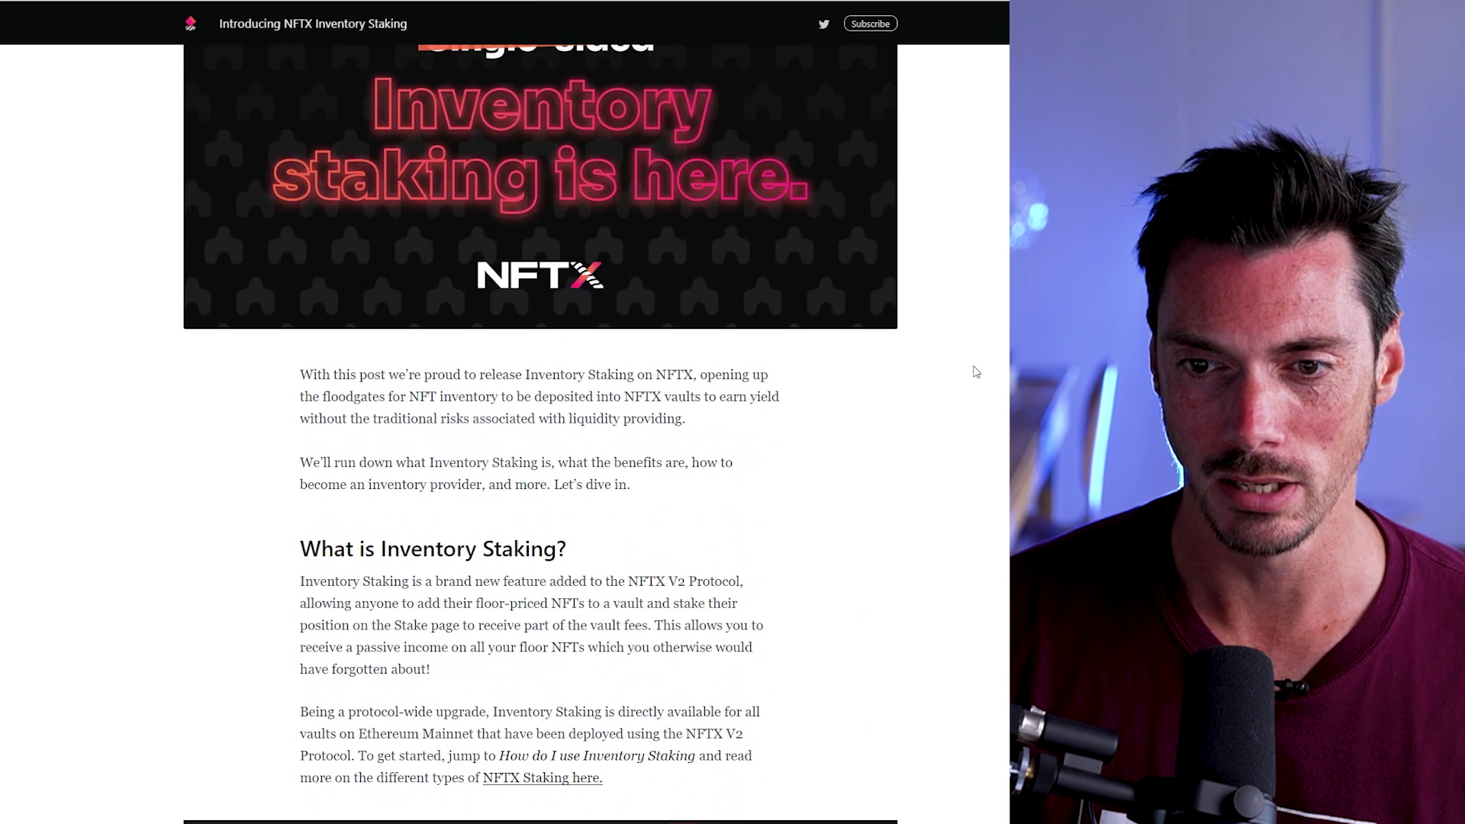
pyautogui.scroll(4, 976, 372)
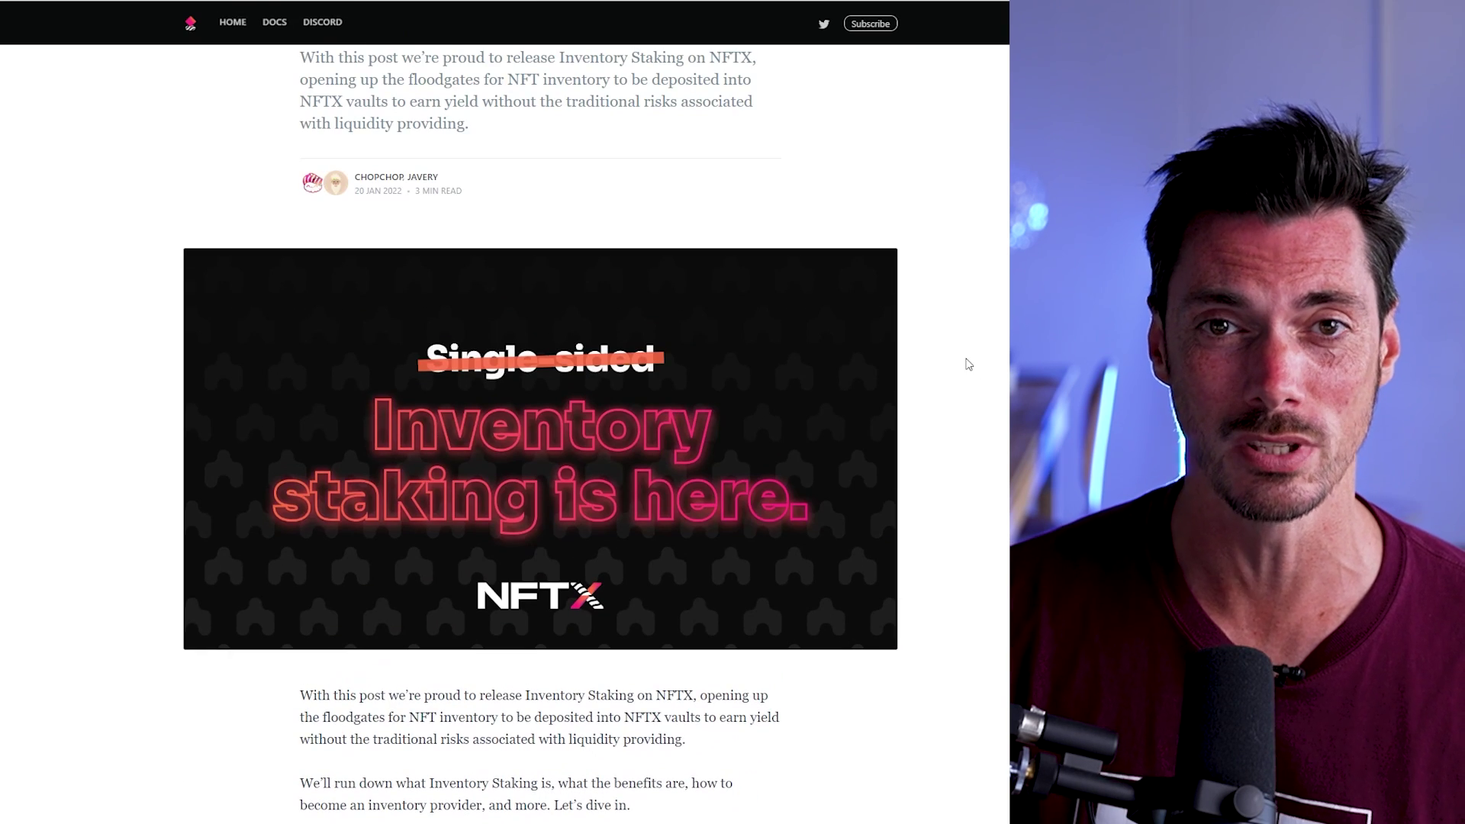
pyautogui.scroll(-4, 967, 364)
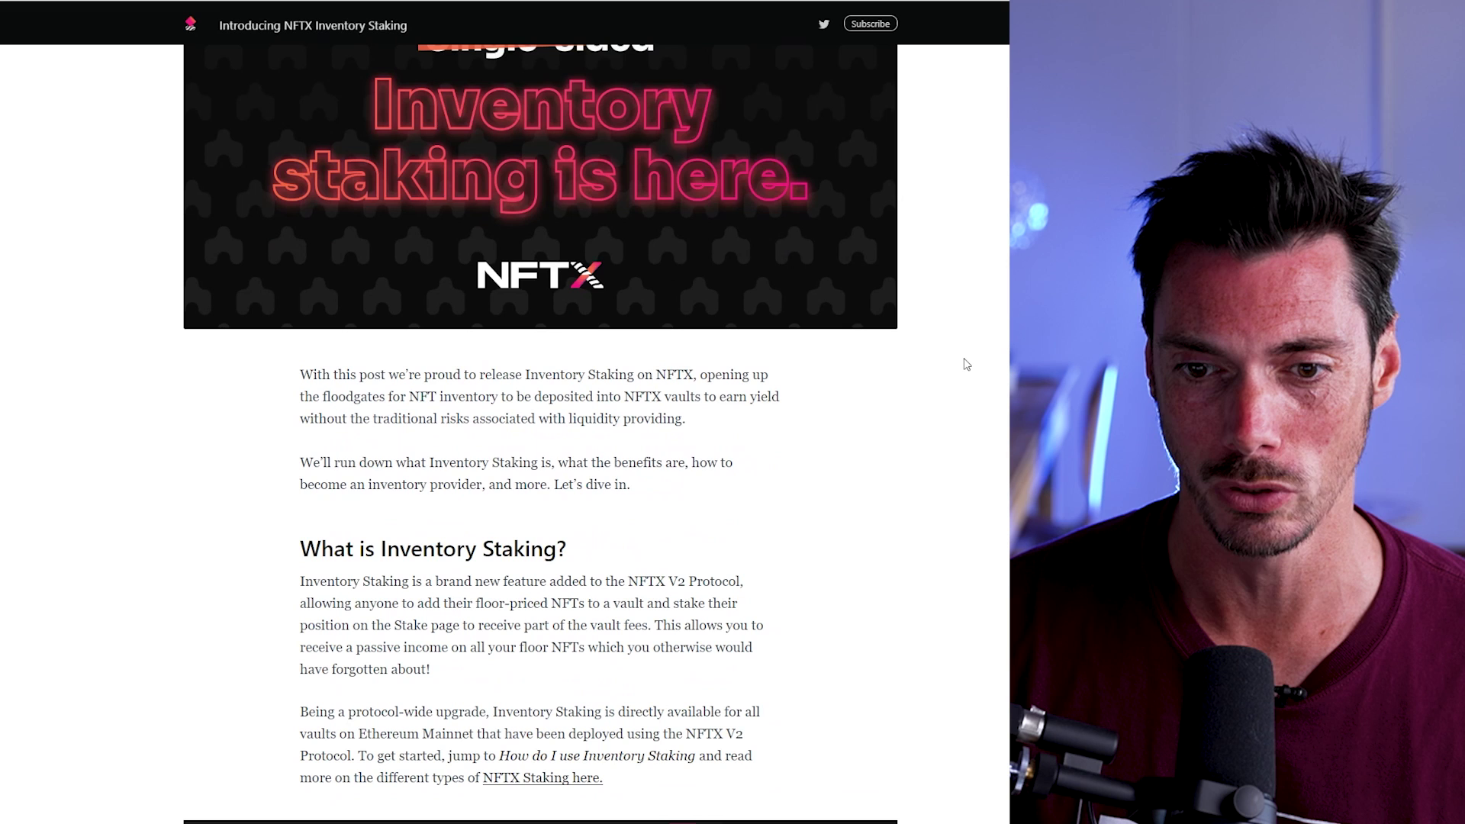
pyautogui.scroll(-2, 967, 364)
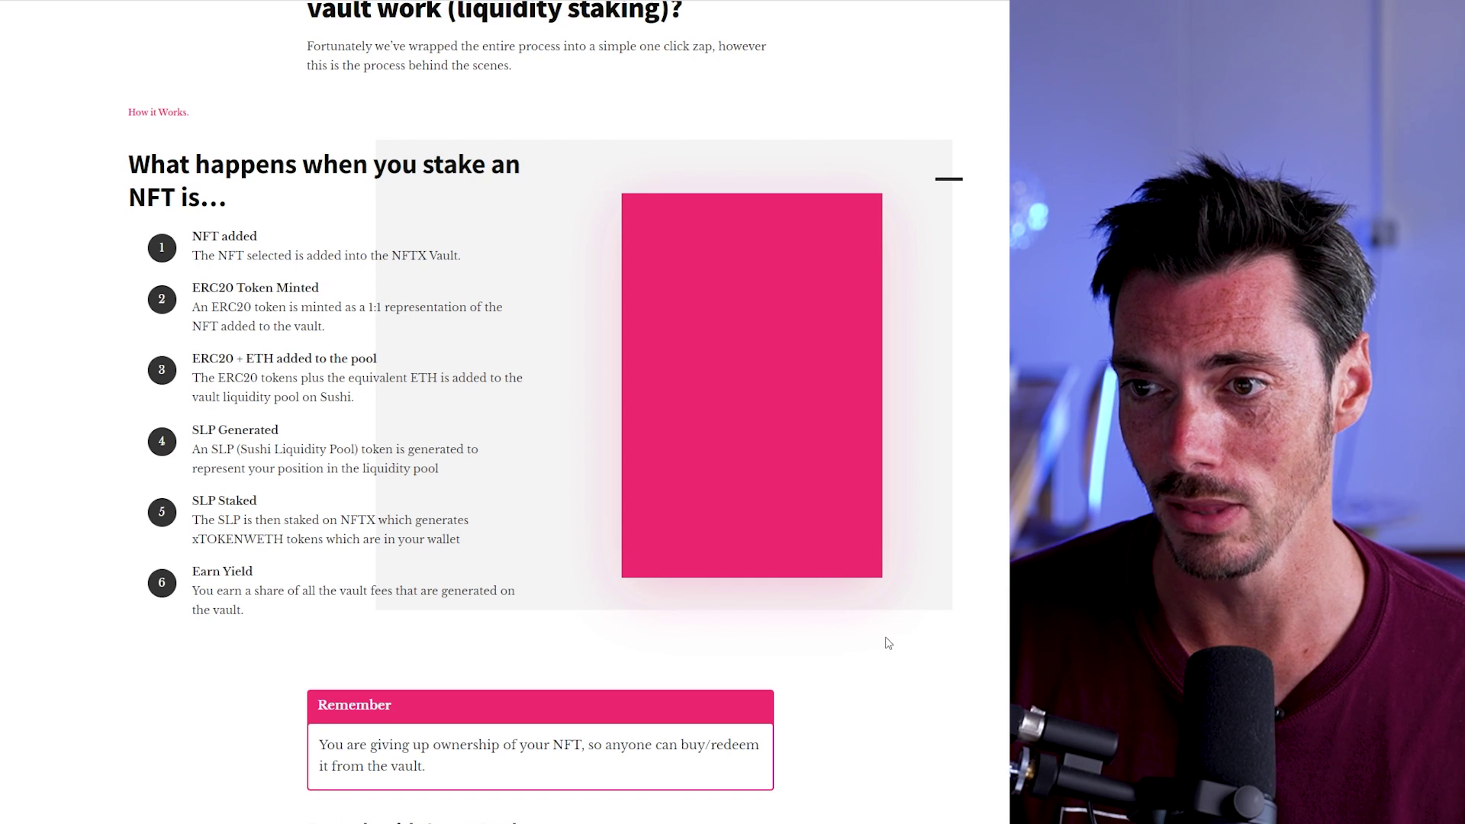
# Scroll the staking docs page up and back down
pyautogui.scroll(2, 886, 639)
pyautogui.scroll(-4, 887, 643)
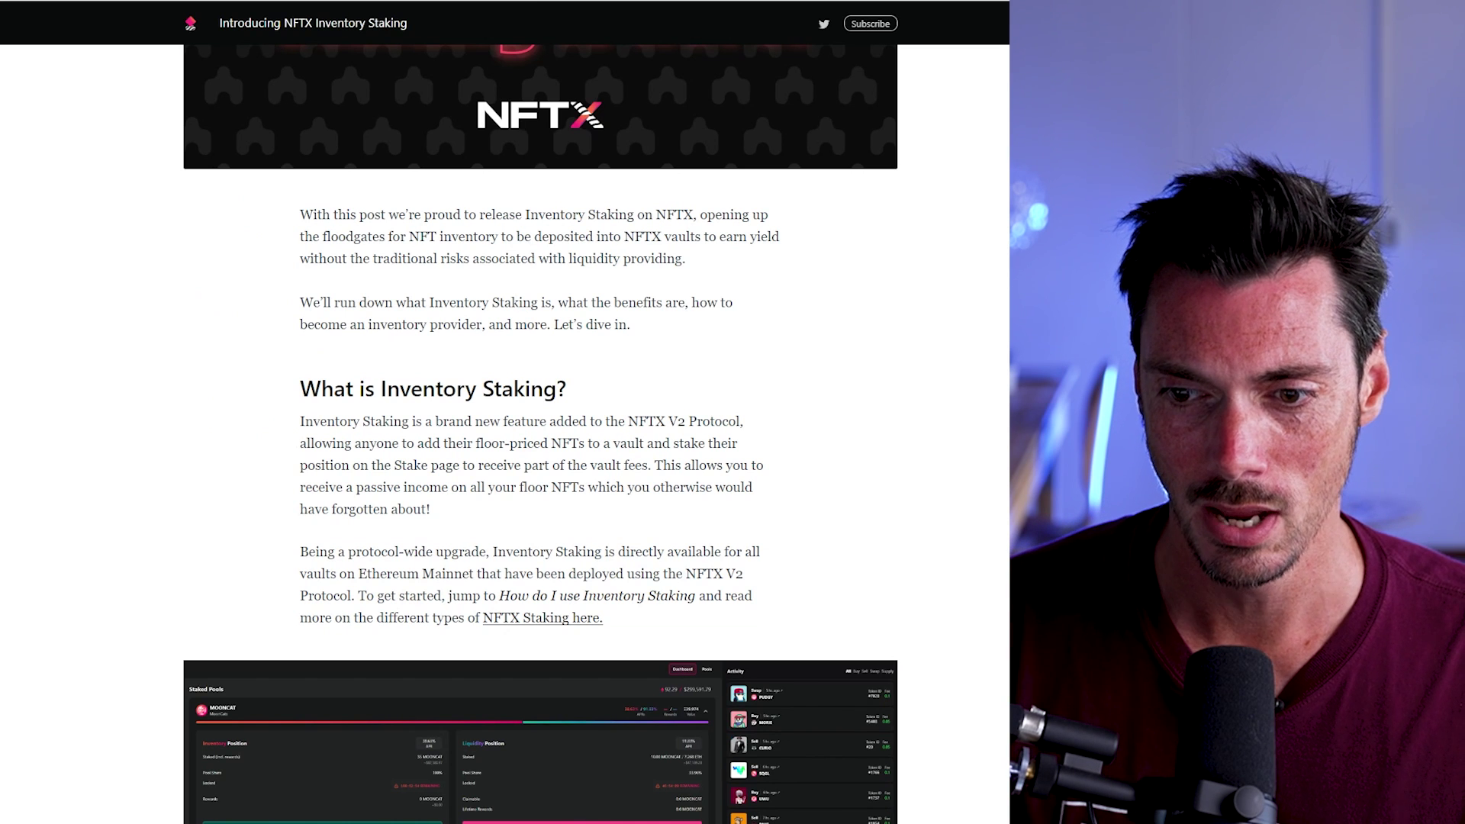
pyautogui.scroll(-4, 540, 435)
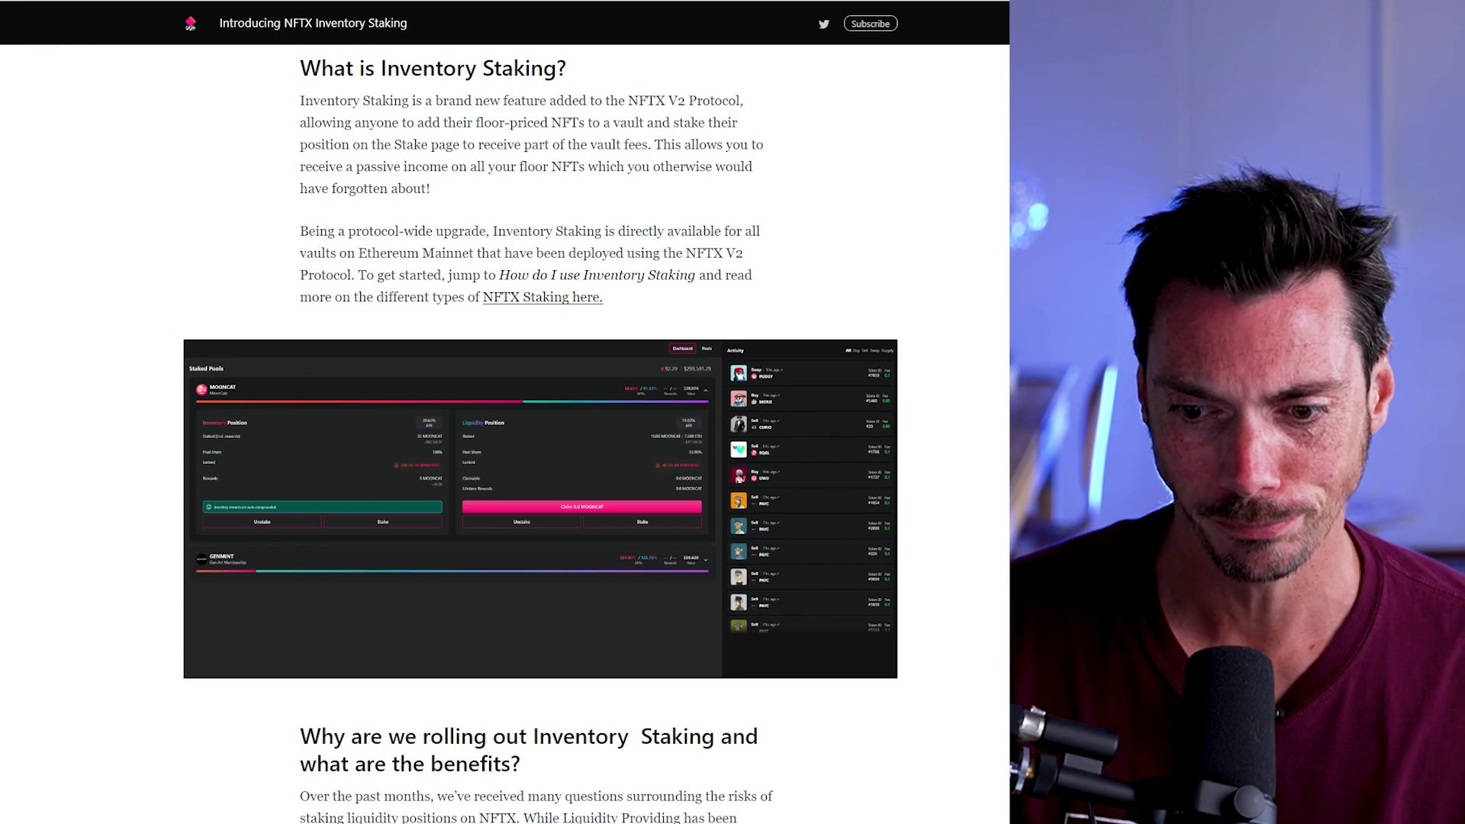
pyautogui.scroll(-2, 504, 428)
pyautogui.scroll(-6, 503, 427)
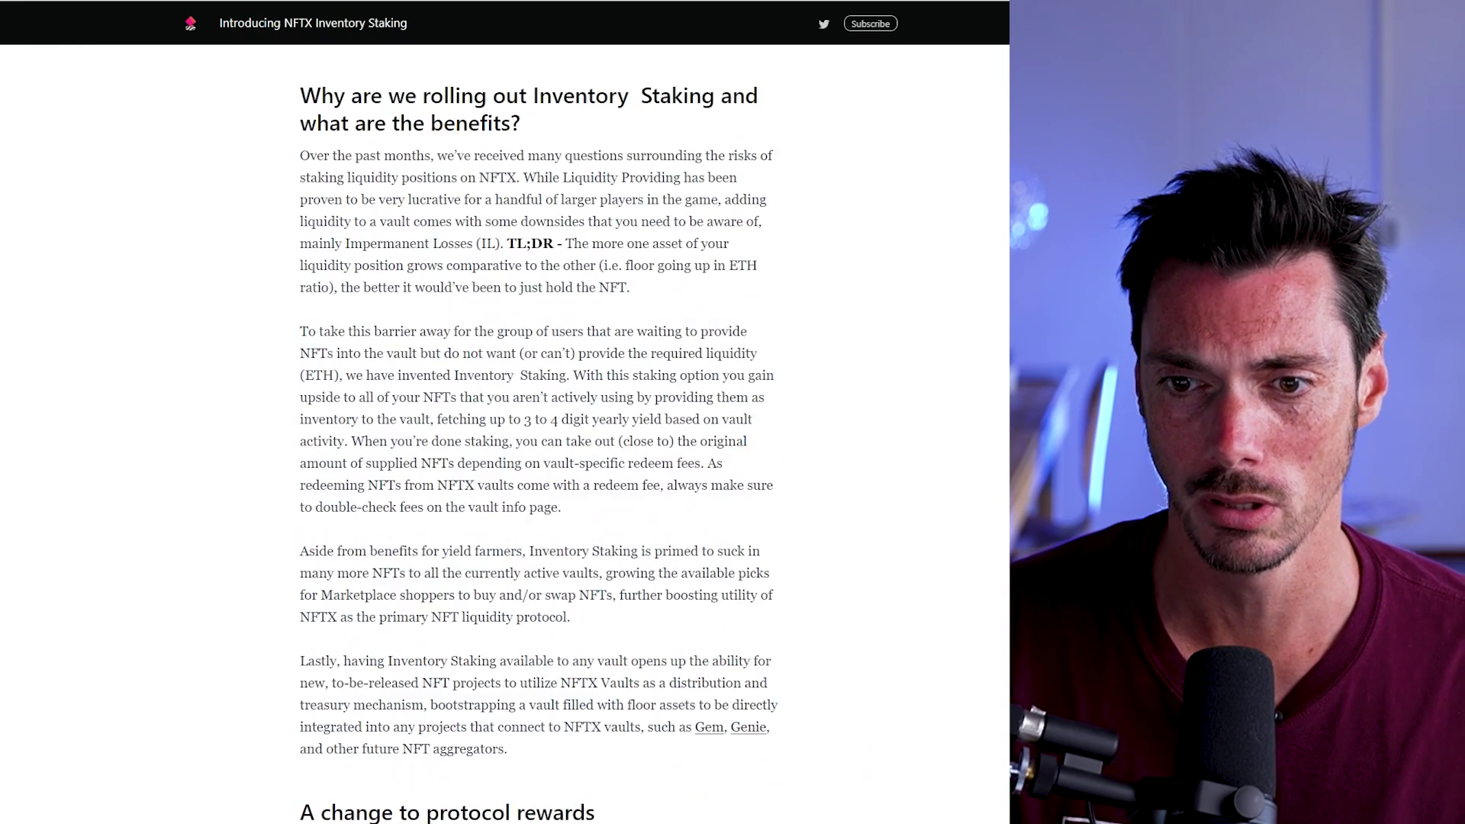
pyautogui.scroll(-3, 503, 427)
pyautogui.scroll(-4, 504, 427)
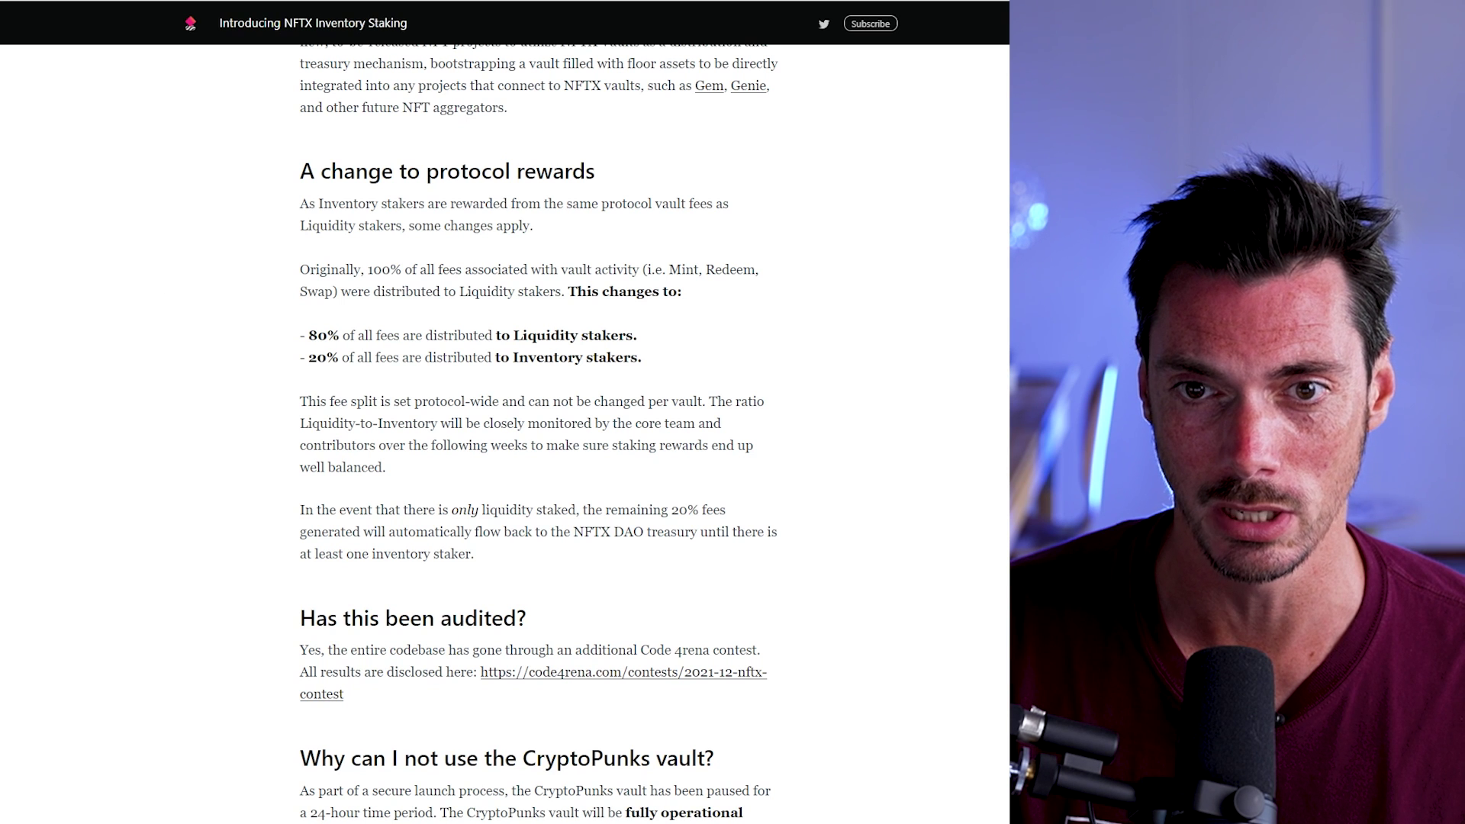
# Return to the staking types guide and scroll down its comparison table
pyautogui.hotkey('ctrl', 'Tab')
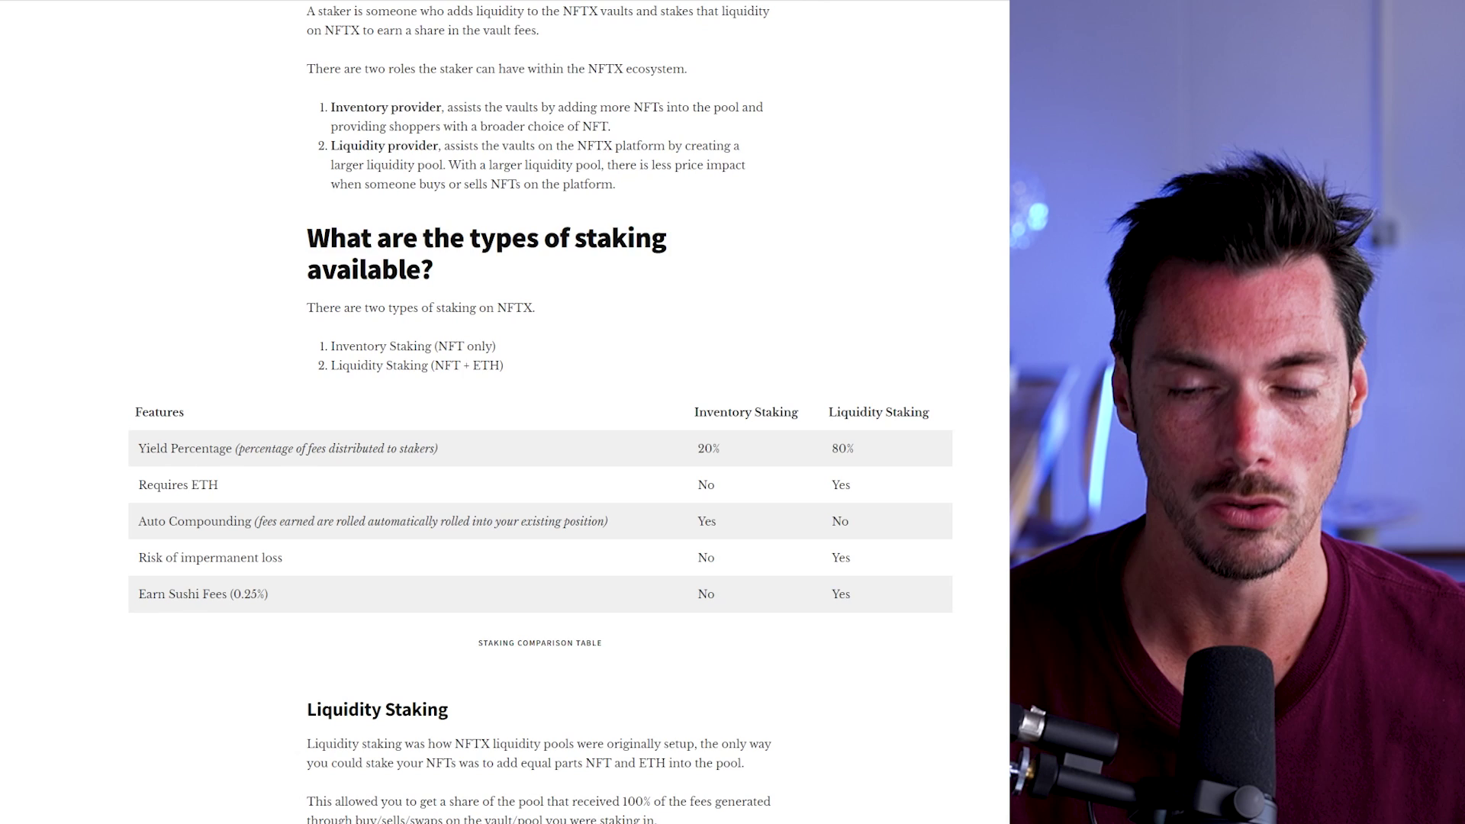
pyautogui.scroll(-4, 504, 412)
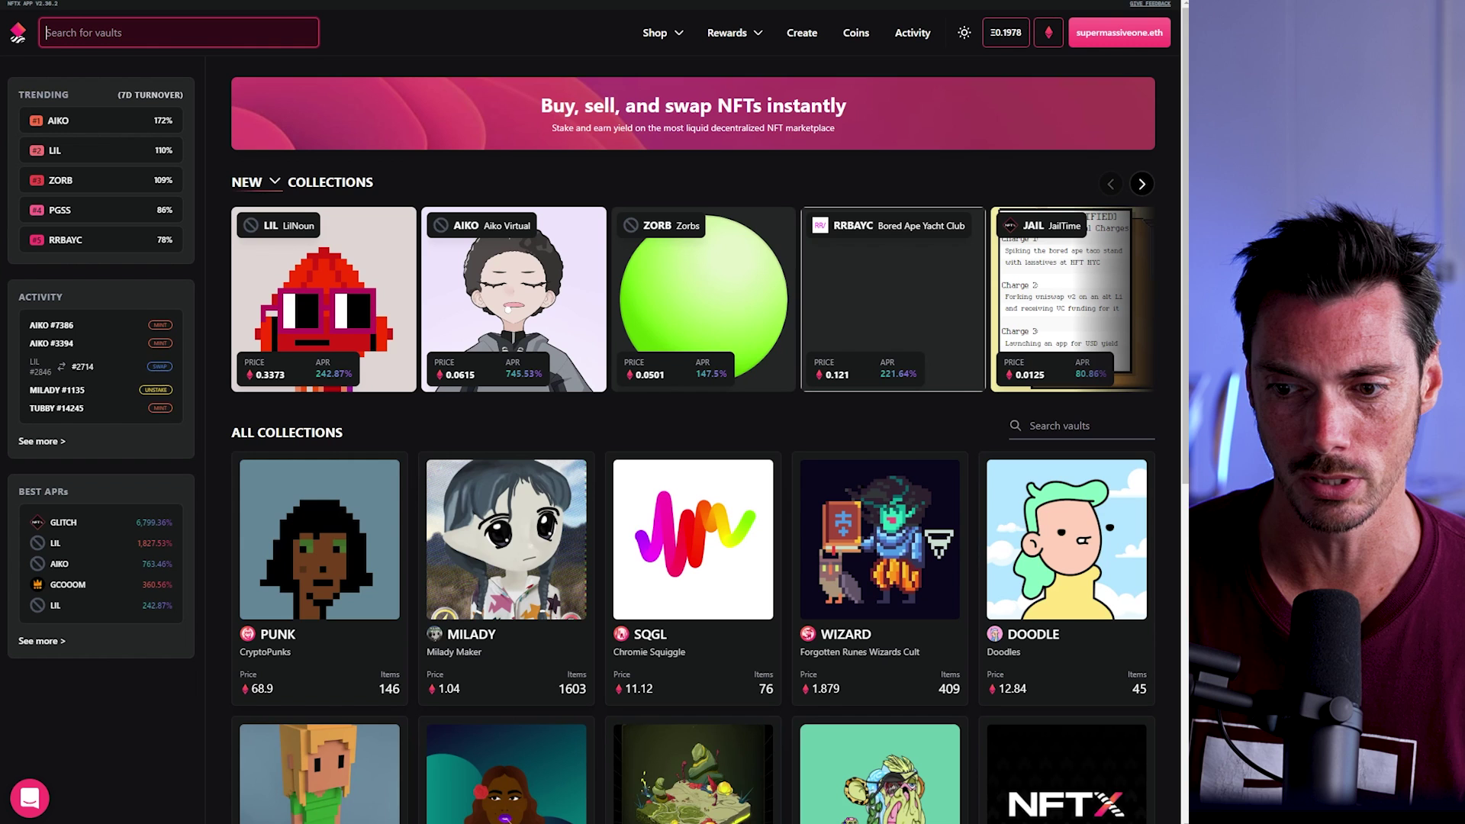
# Open the DOODLE vault, highlight its name, and load all 45 Doodles priced at 12.842
pyautogui.click(1061, 541)
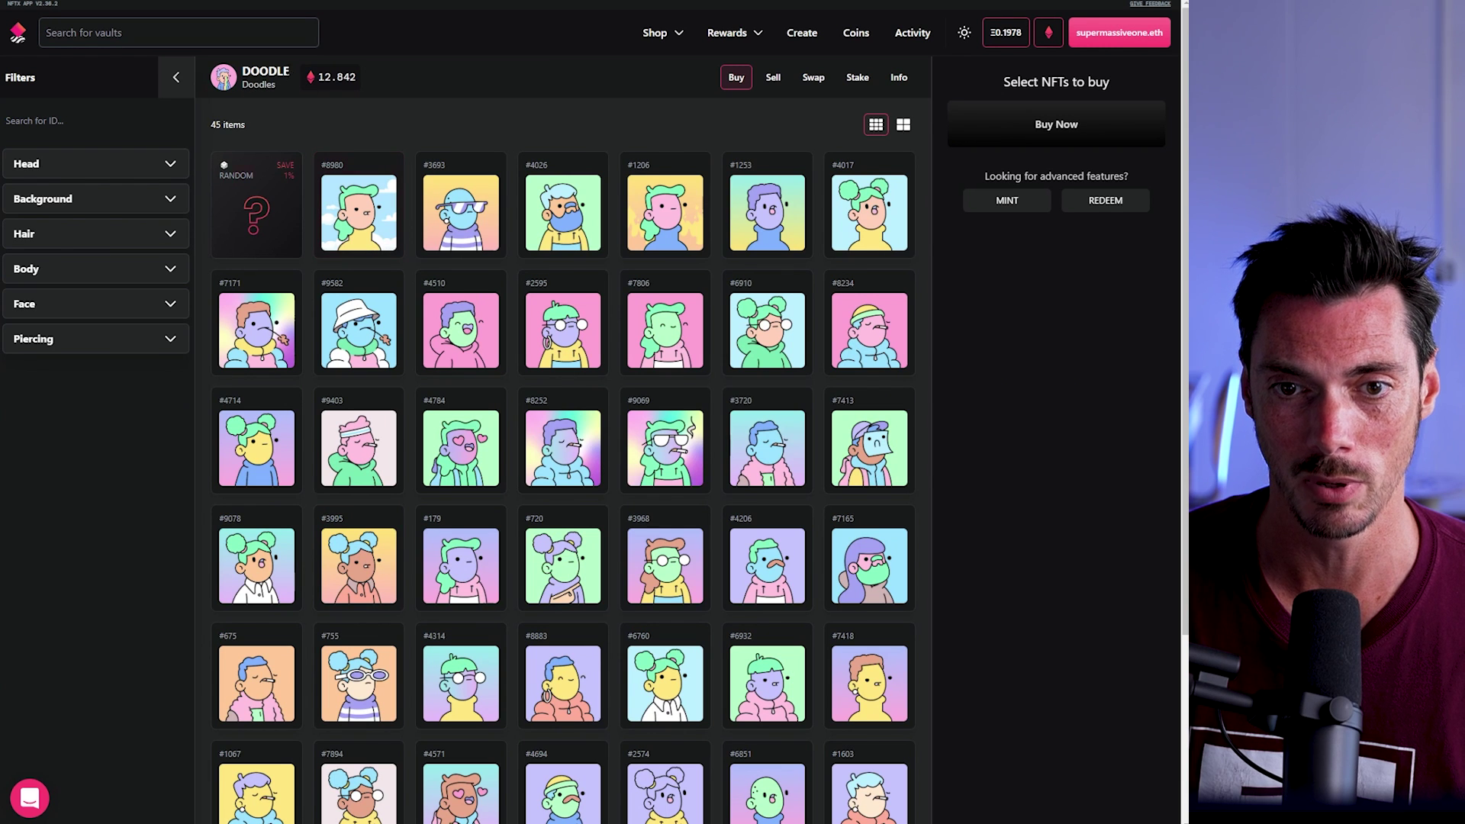
pyautogui.moveTo(290, 74); pyautogui.dragTo(241, 73)
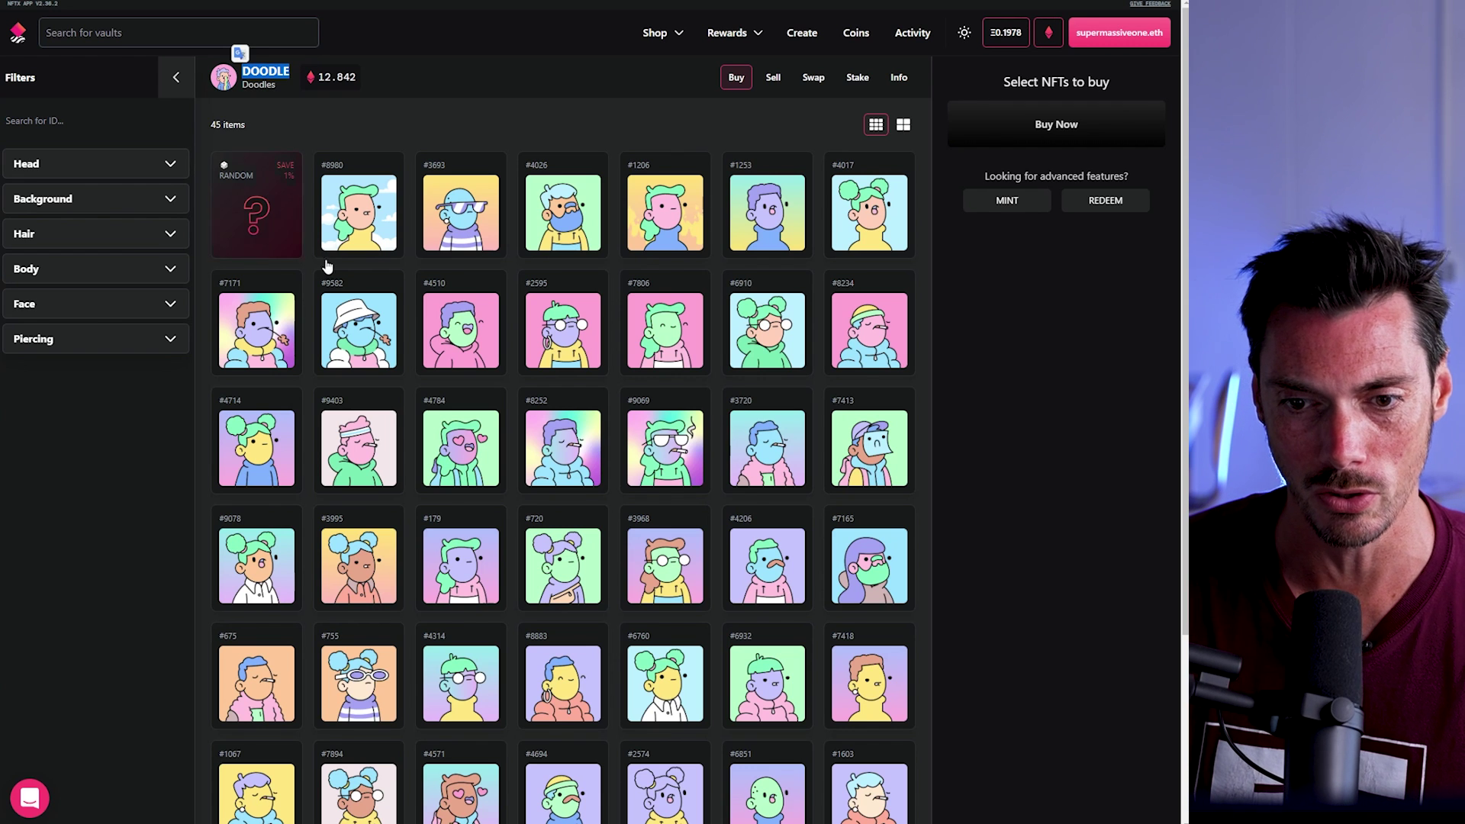
pyautogui.scroll(-3, 378, 347)
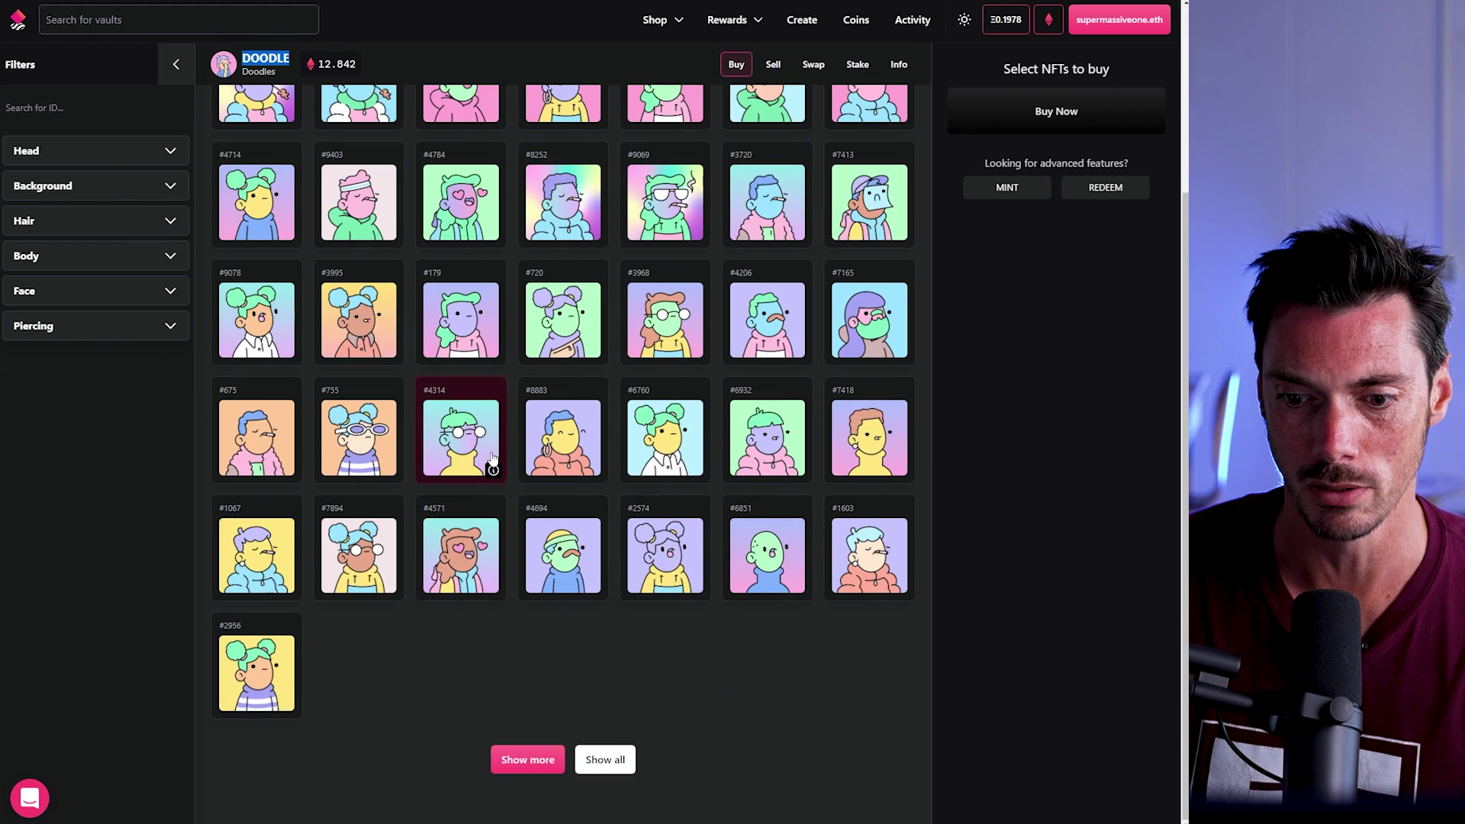
pyautogui.click(609, 766)
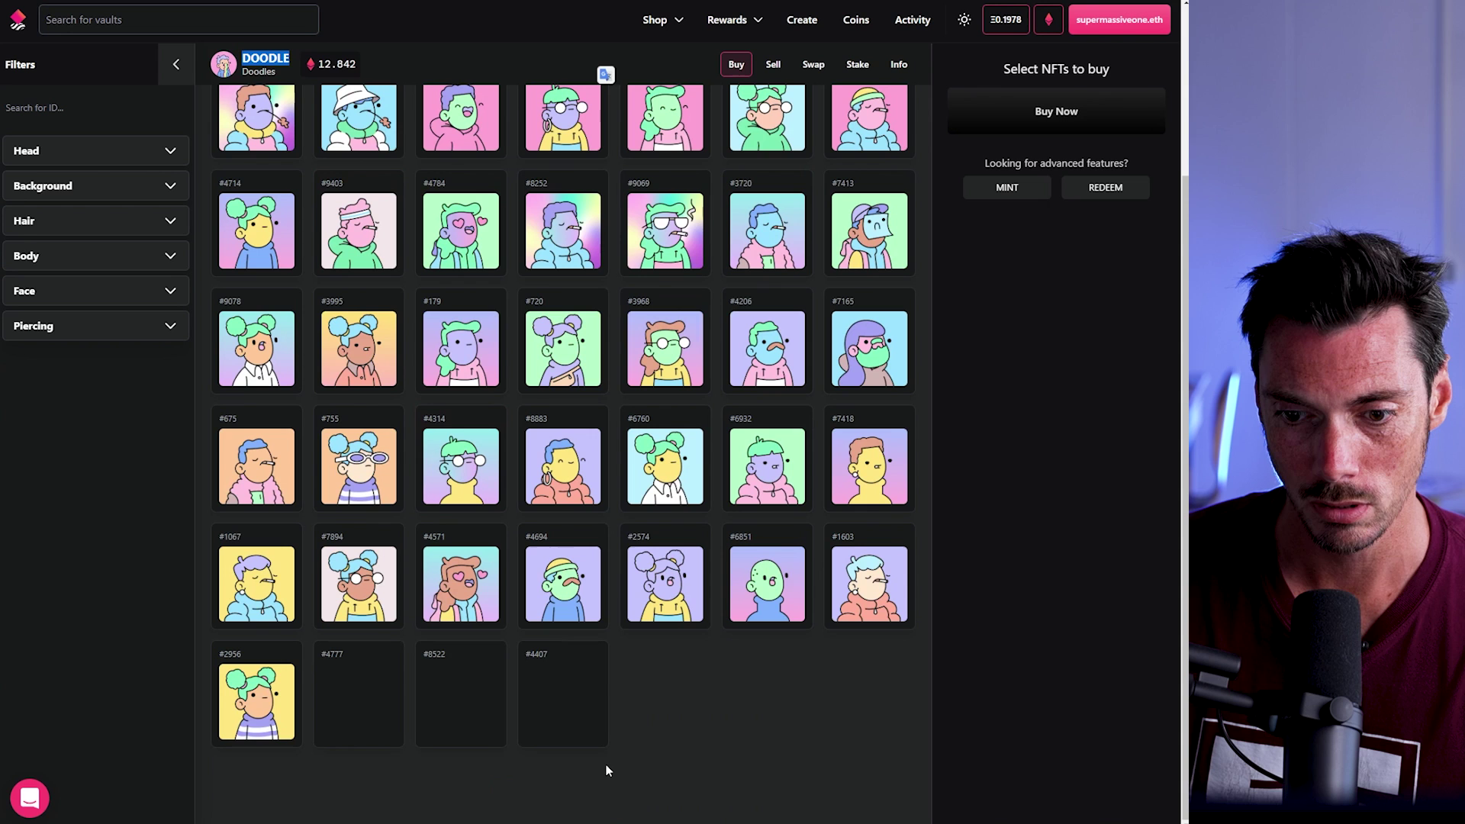
pyautogui.scroll(3, 759, 726)
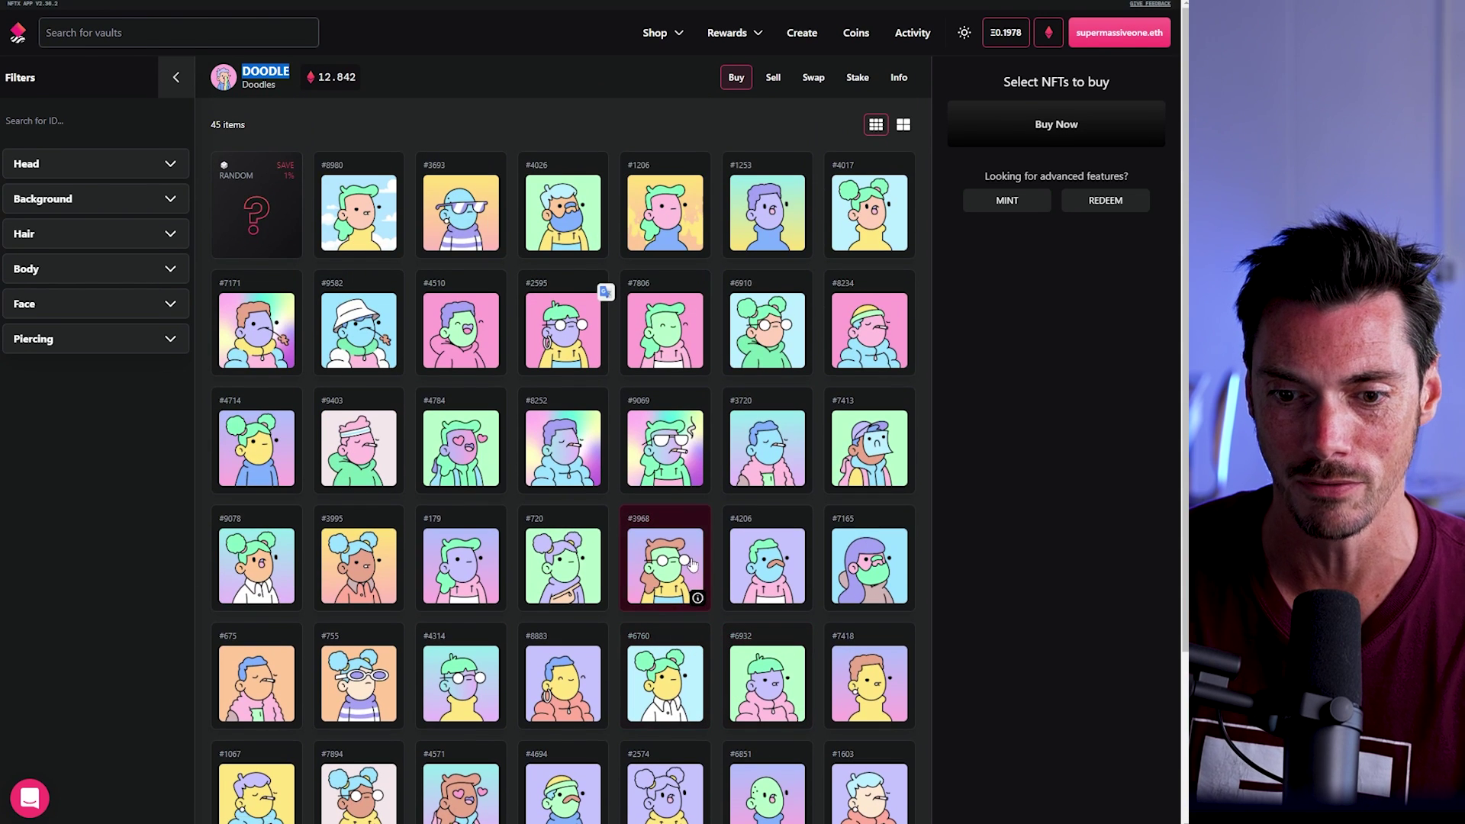
pyautogui.scroll(-2, 692, 568)
pyautogui.scroll(-1, 692, 562)
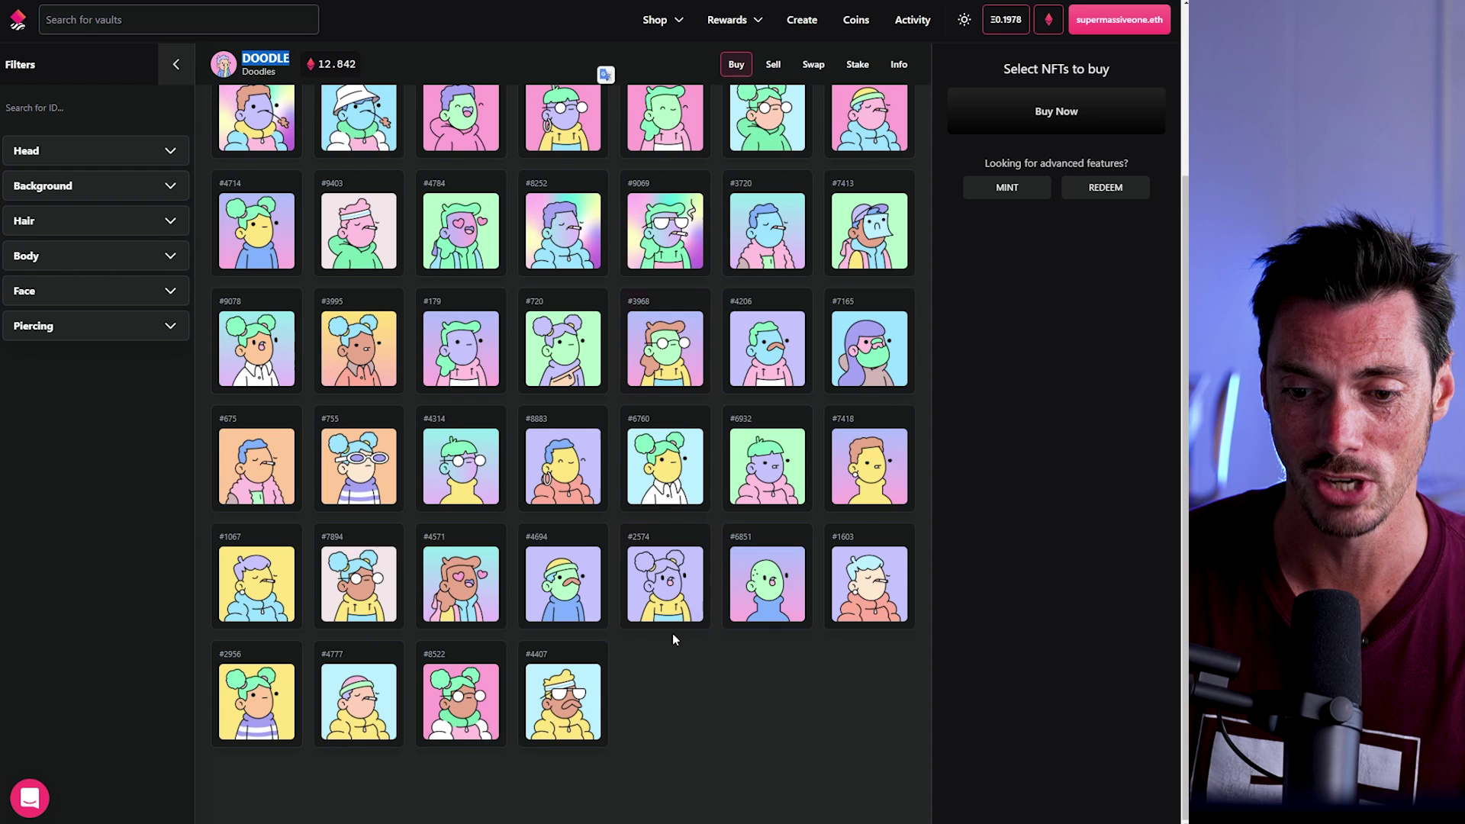
pyautogui.scroll(3, 716, 691)
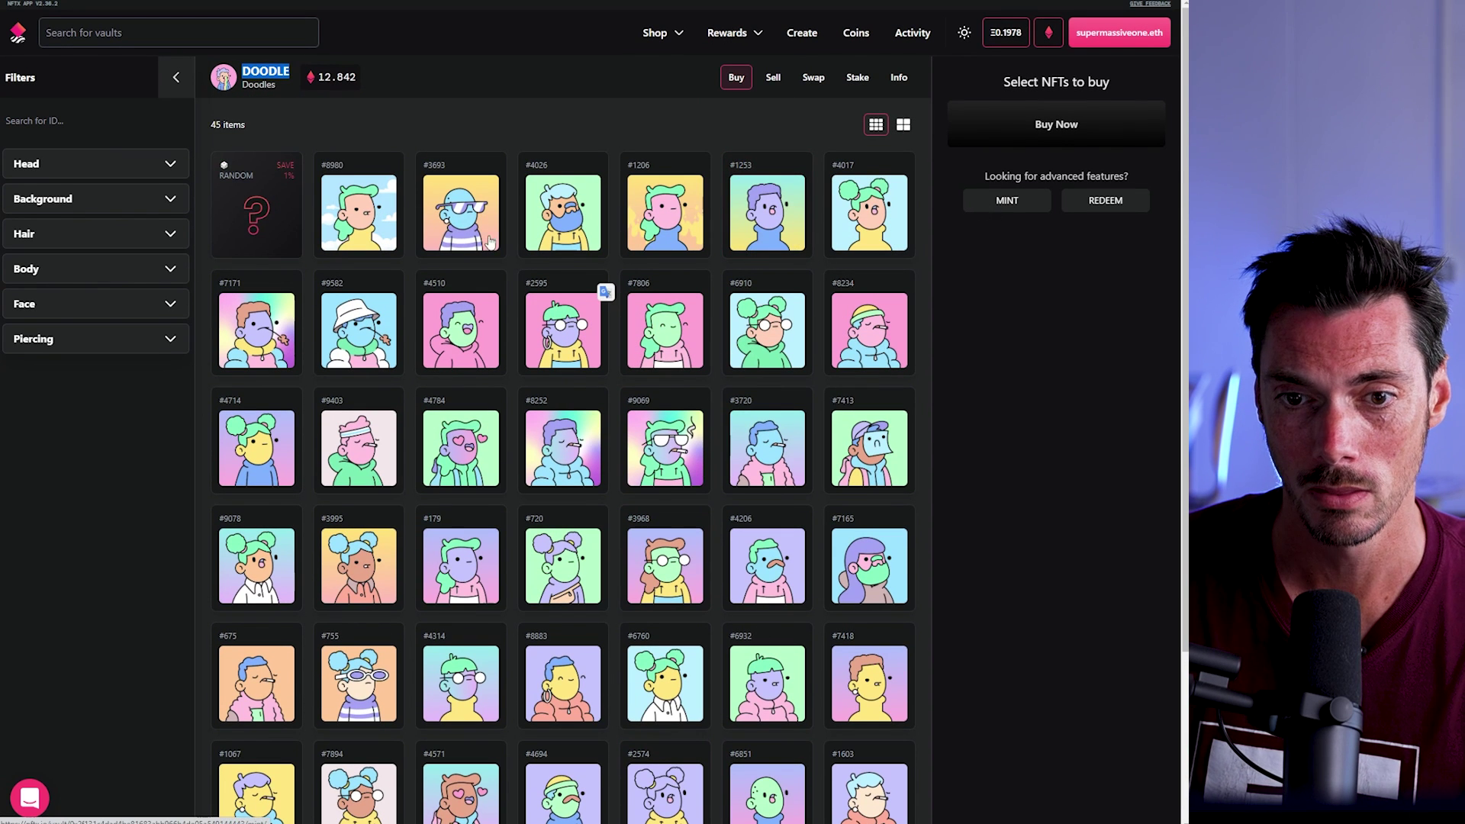
# Review the Doodles vault's Sell, Swap and Stake views and APR, then return to the marketplace home
pyautogui.click(774, 79)
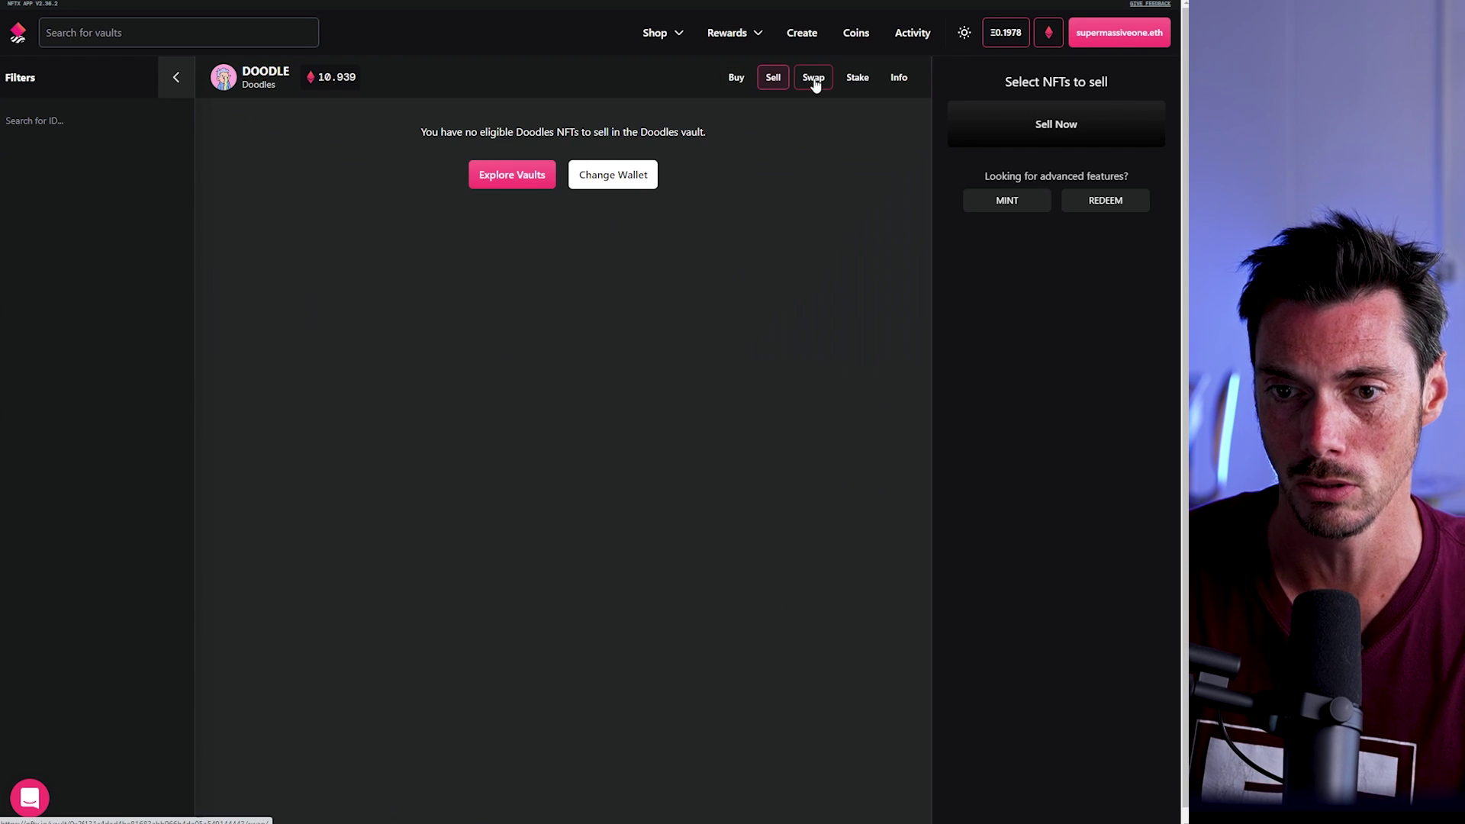
pyautogui.click(813, 80)
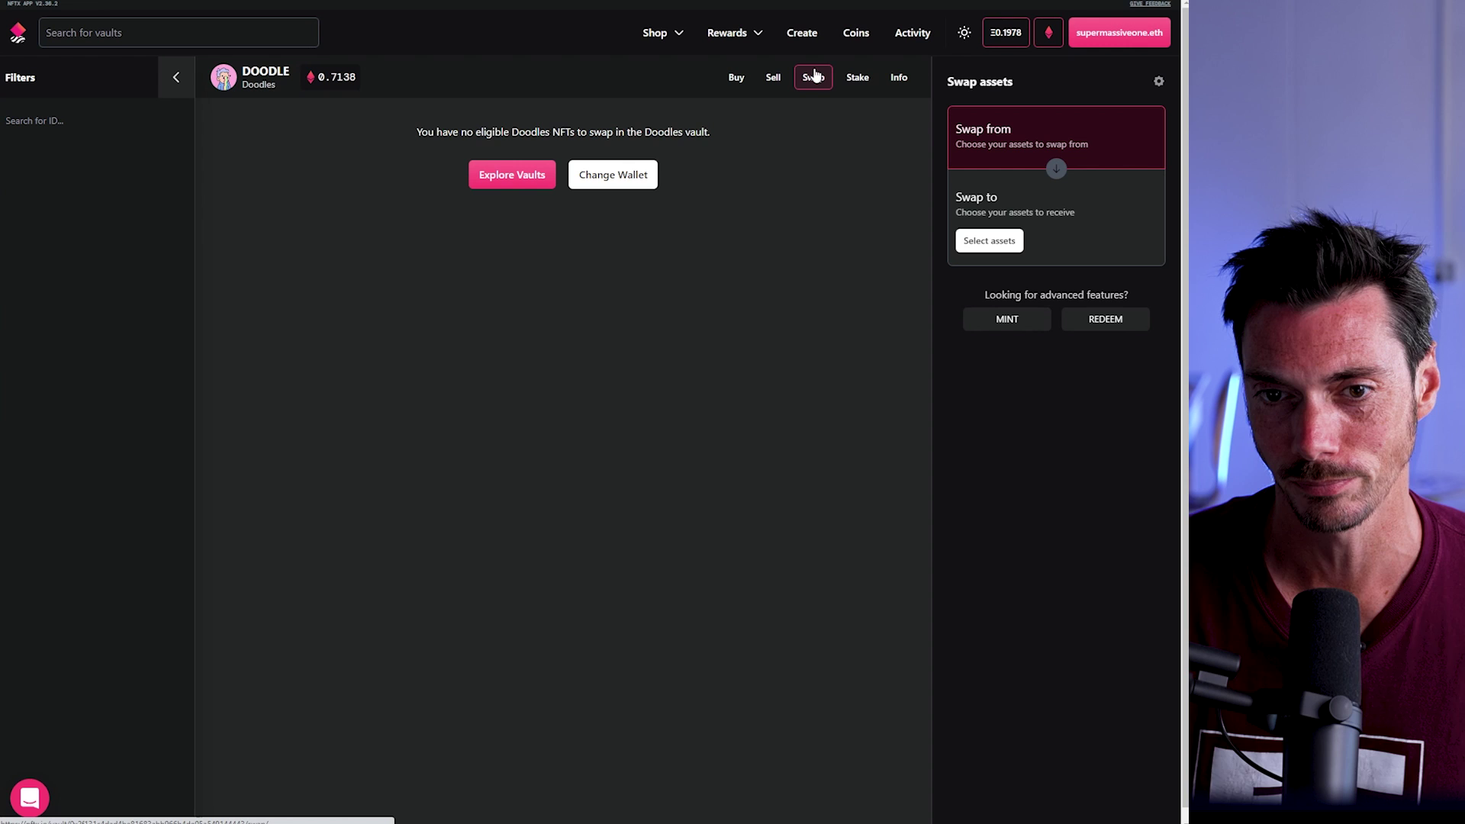
pyautogui.click(859, 81)
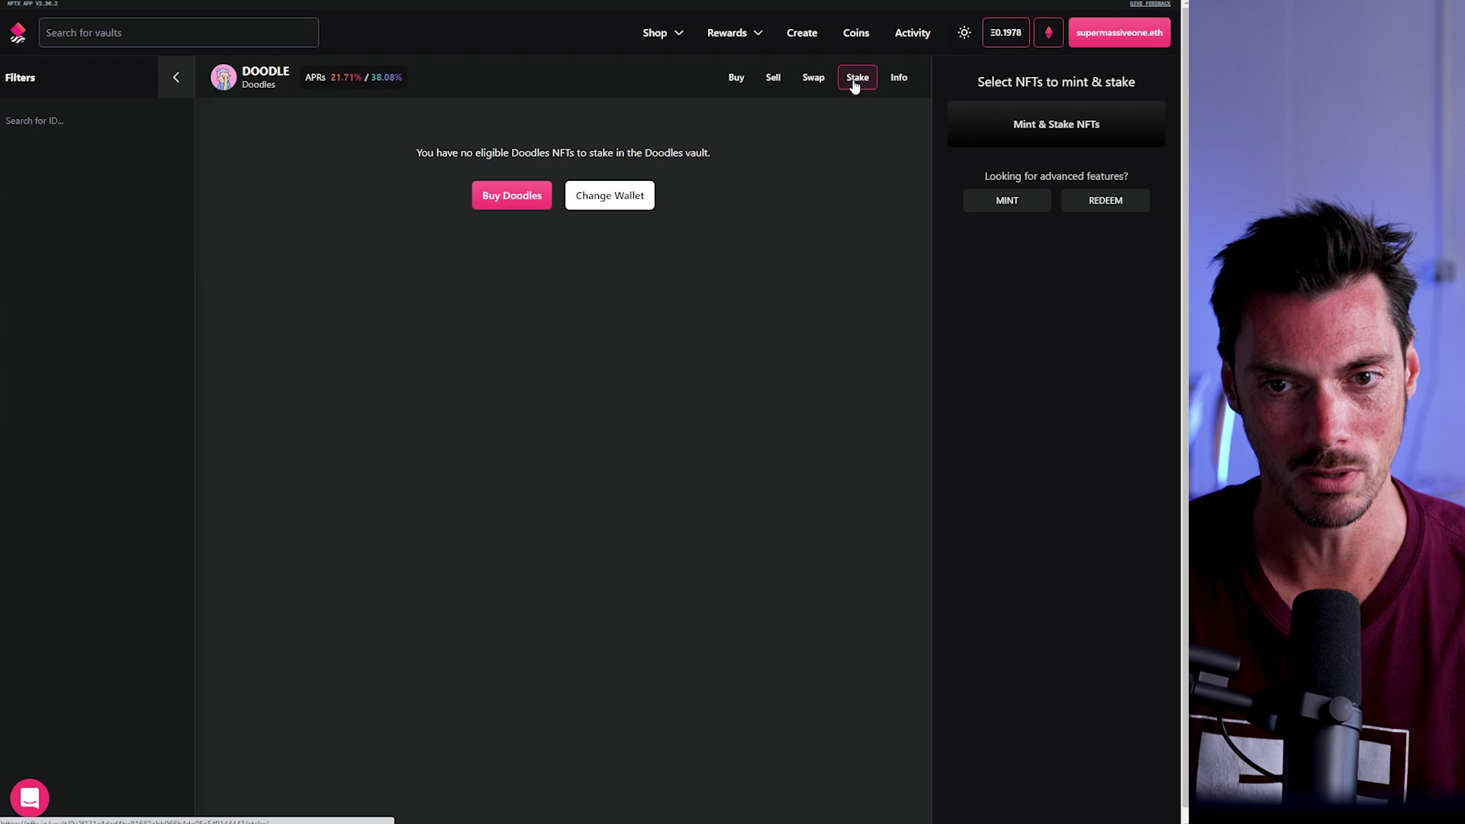
pyautogui.moveTo(343, 78)
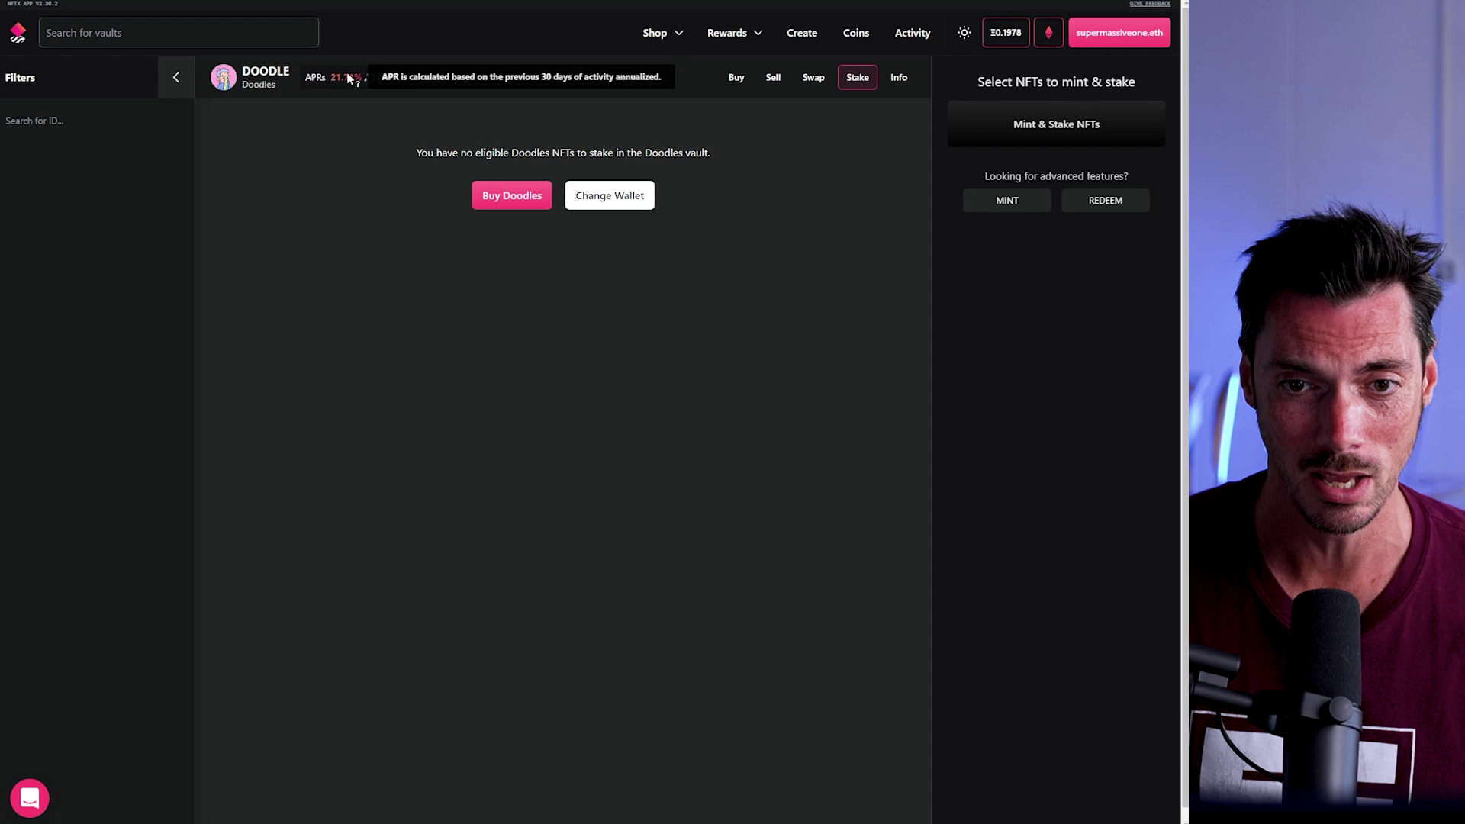
pyautogui.click(17, 34)
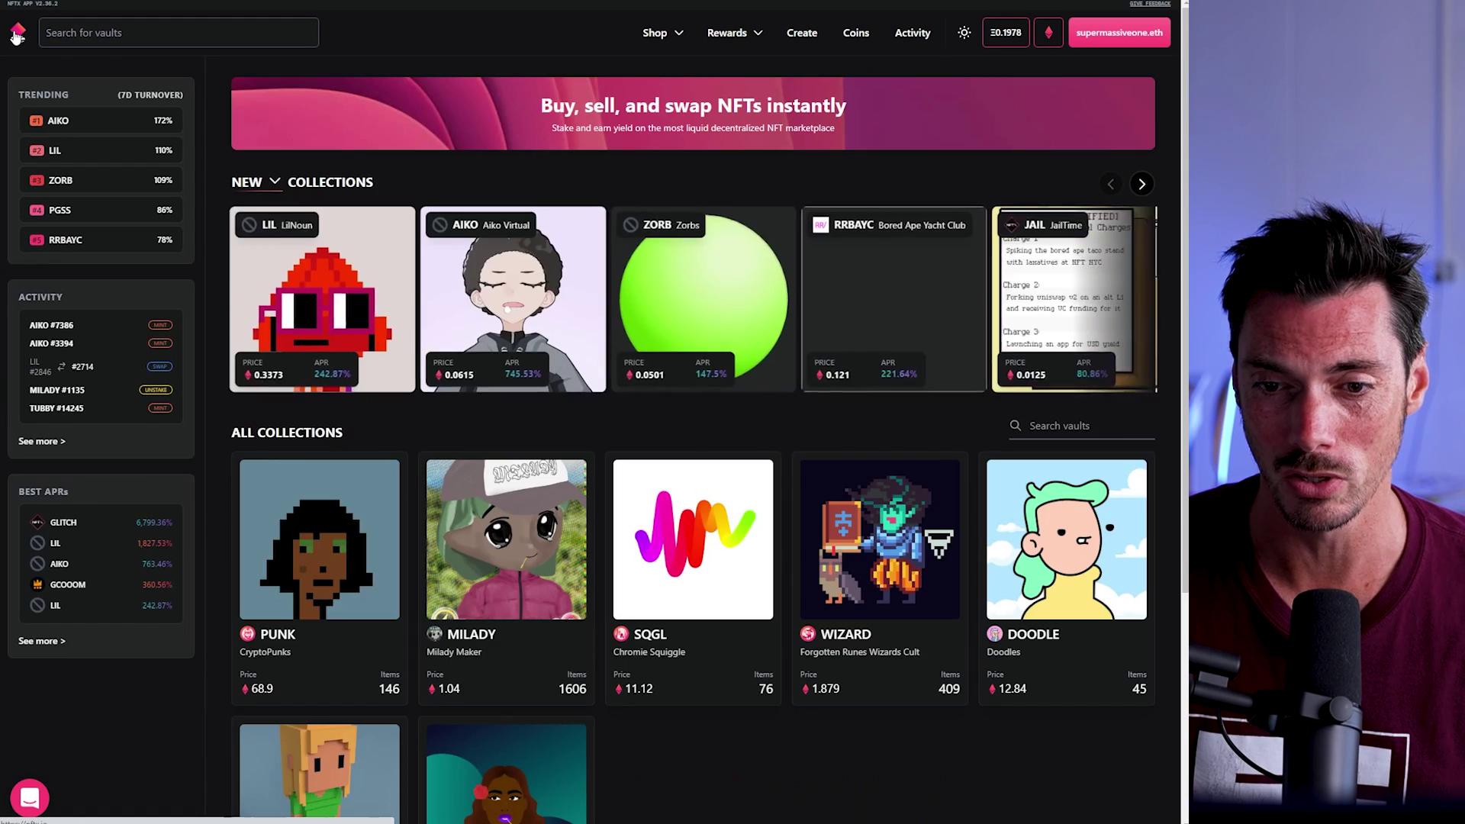
pyautogui.scroll(-6, 630, 441)
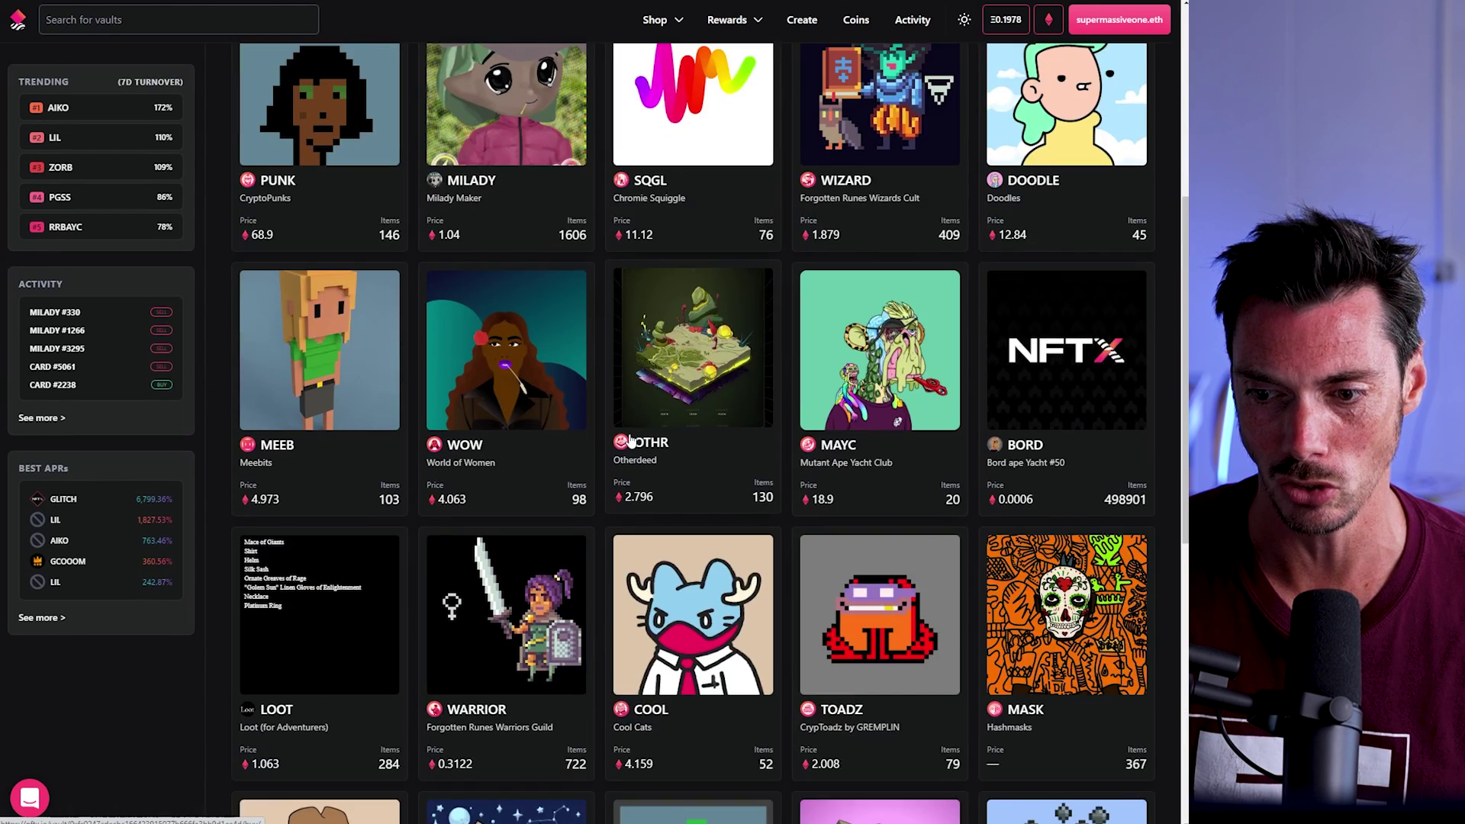
# Open the PUDGY vault's Stake view and check its 9.70% / 30.61% APRs
pyautogui.scroll(-4, 630, 441)
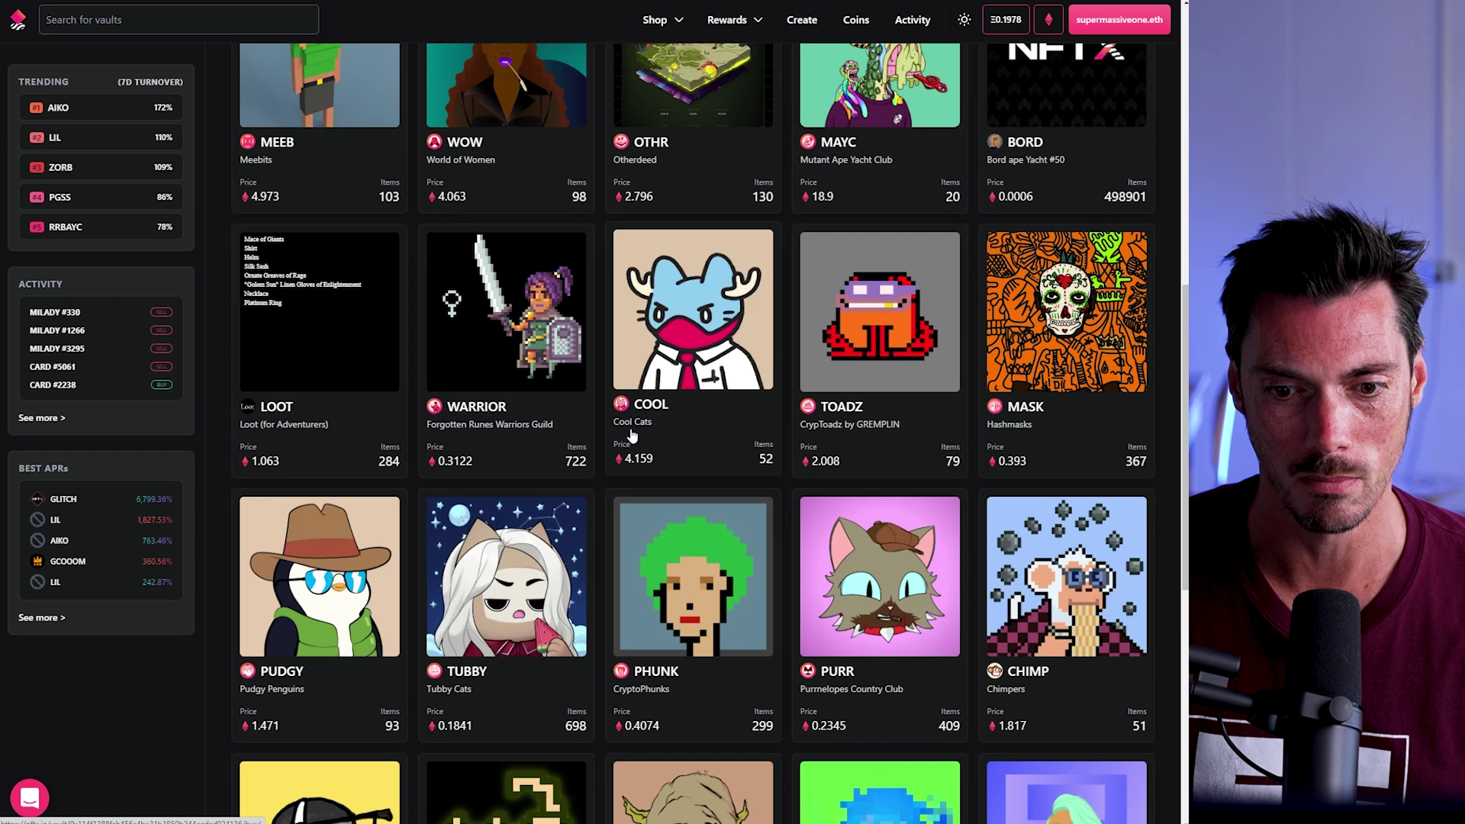
pyautogui.scroll(-2, 631, 435)
pyautogui.click(286, 418)
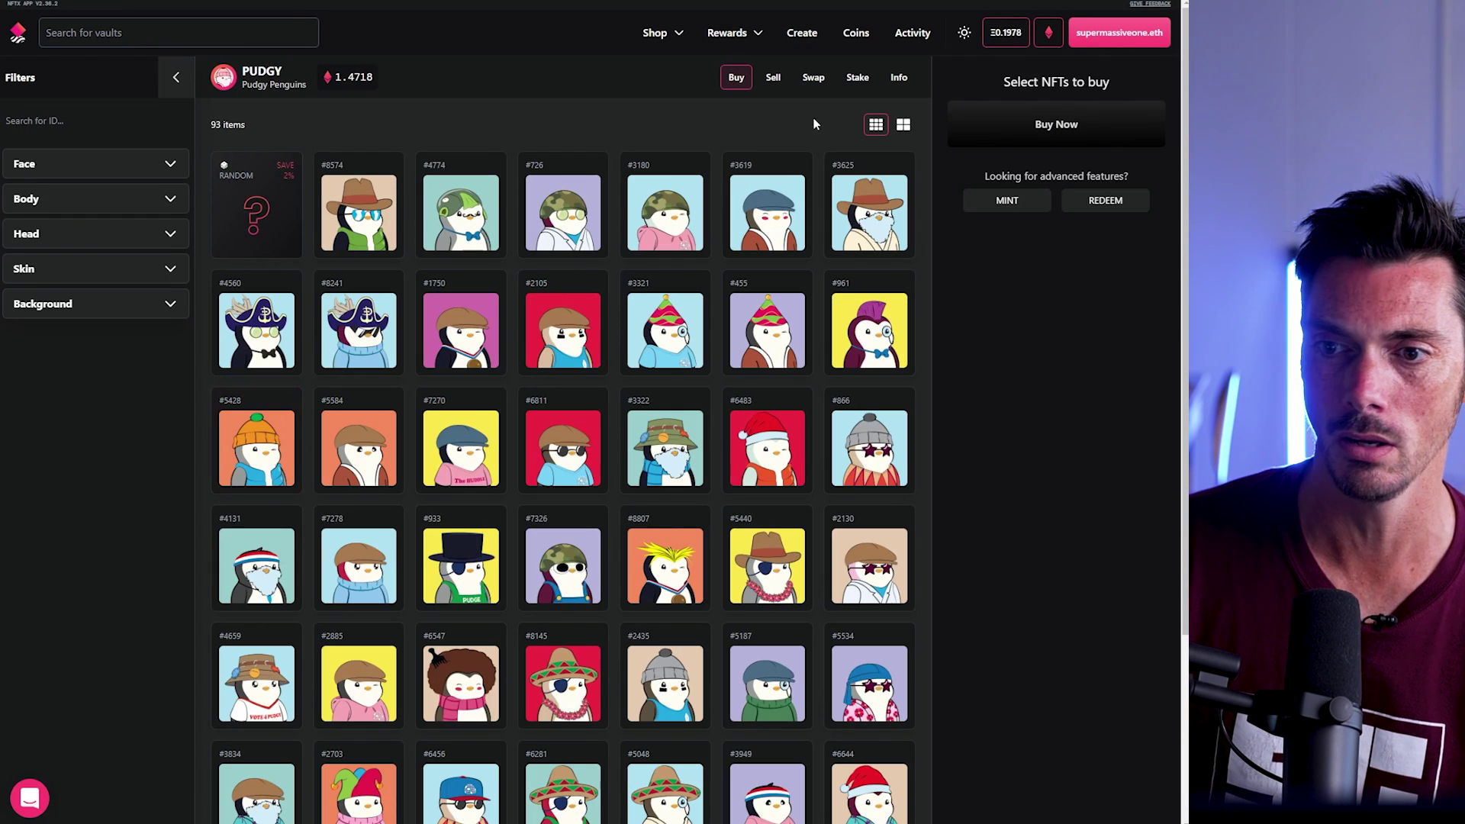
pyautogui.click(853, 79)
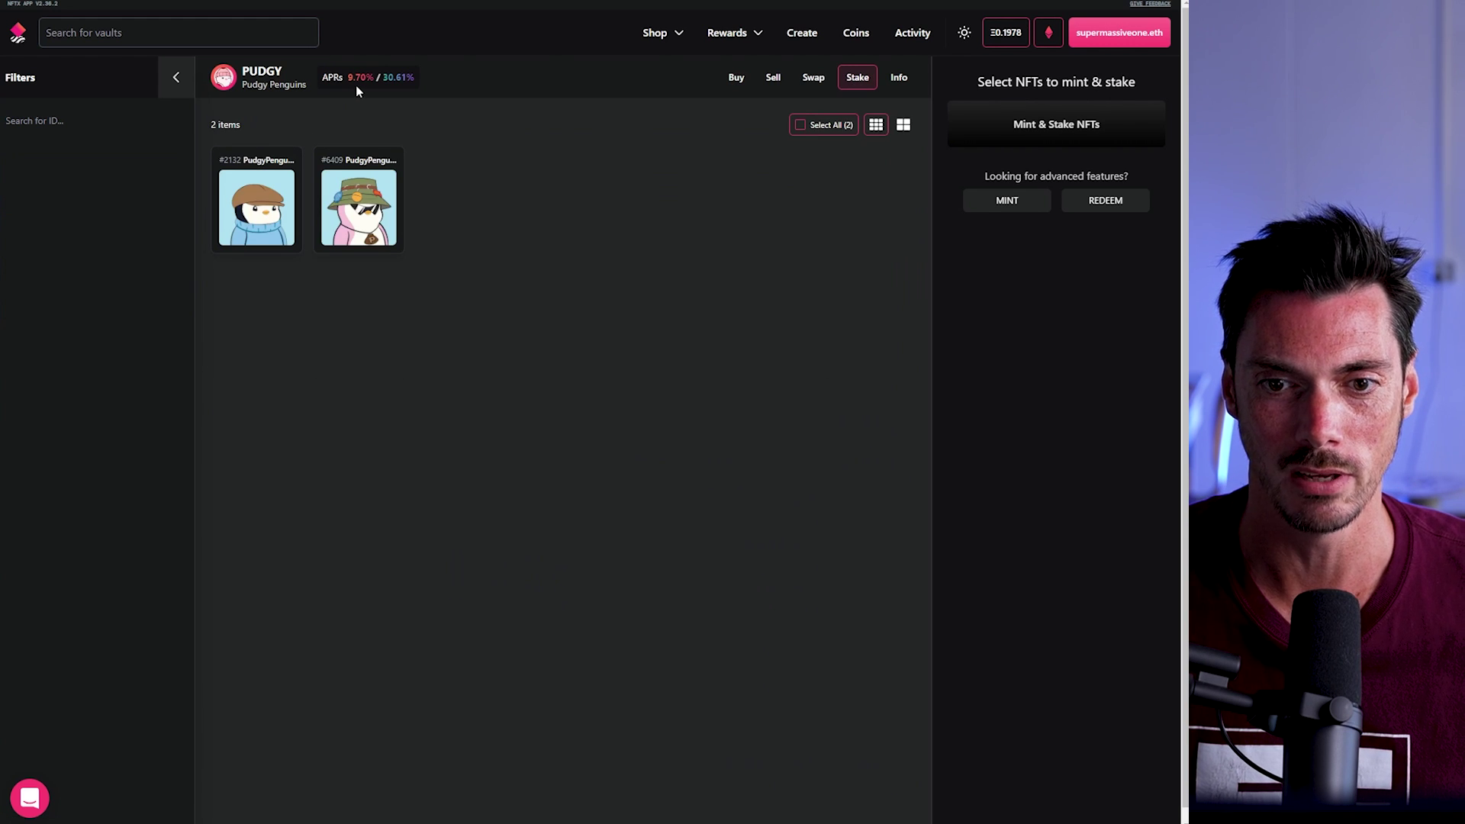
pyautogui.moveTo(388, 79)
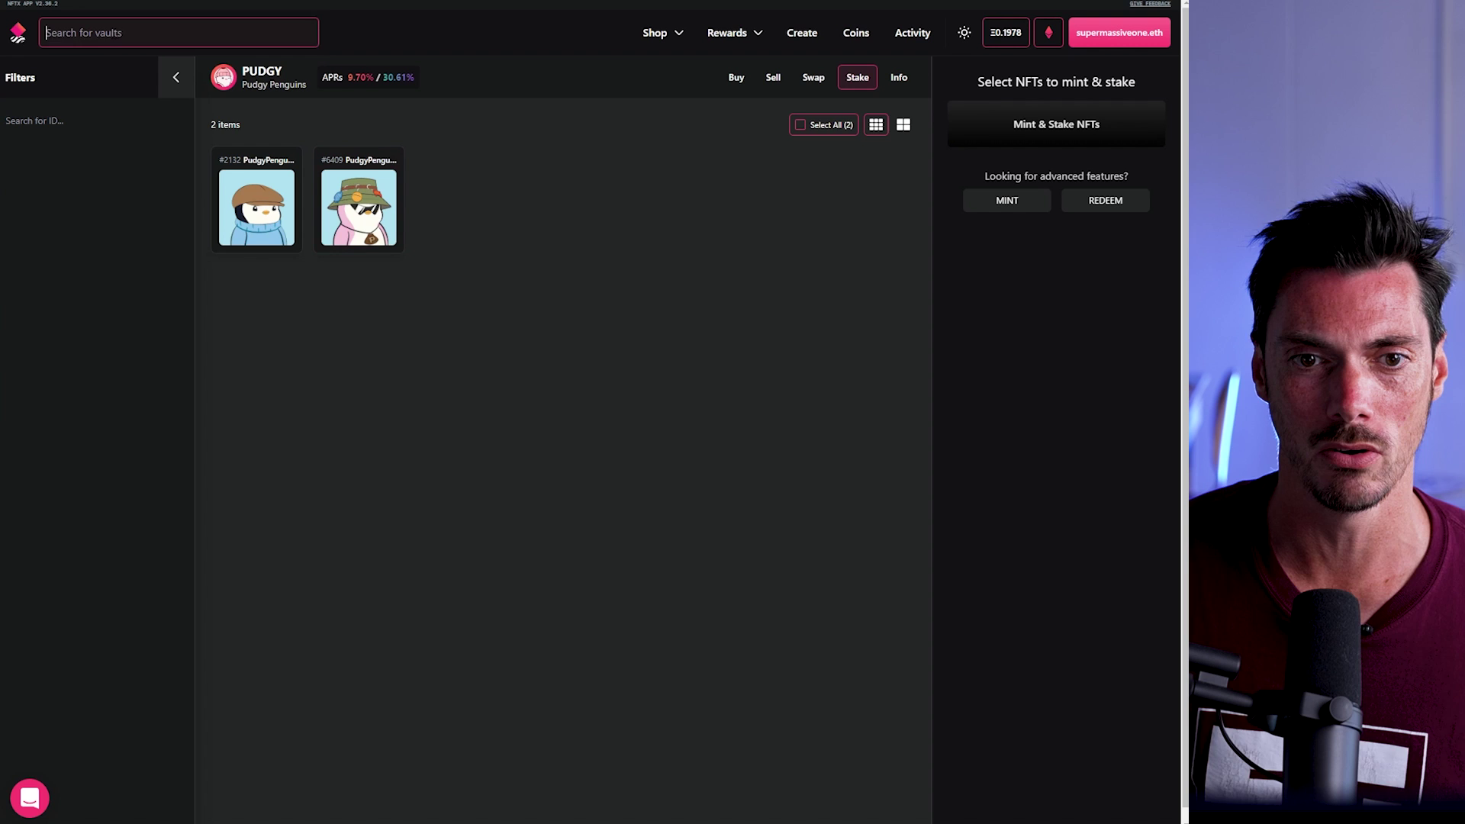
# Search 'expansion' and open the XPUNK vault's Stake view showing 6.66% / 7.77% APRs
pyautogui.click(126, 32)
pyautogui.write('expansion')
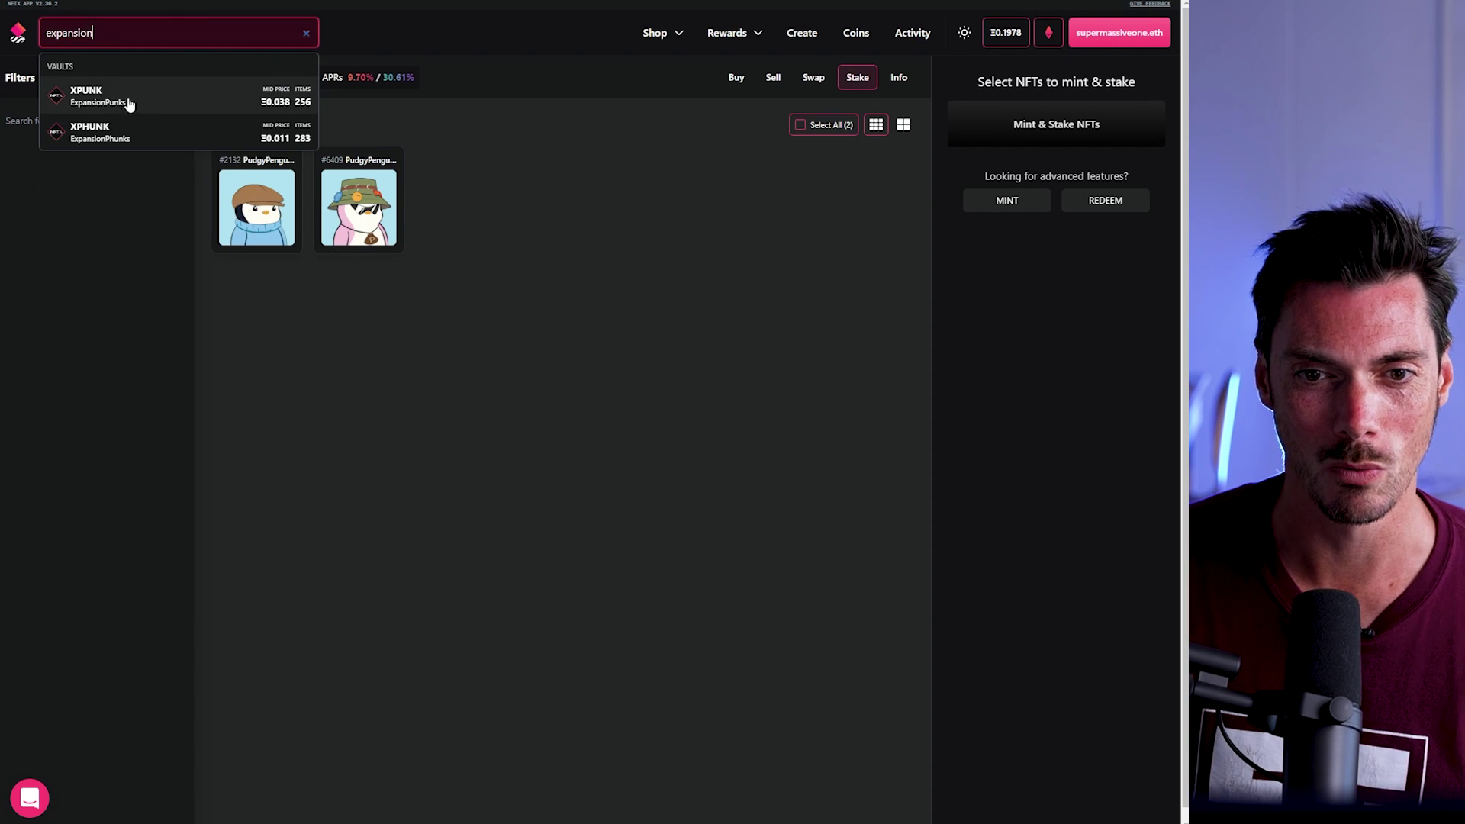
pyautogui.click(131, 99)
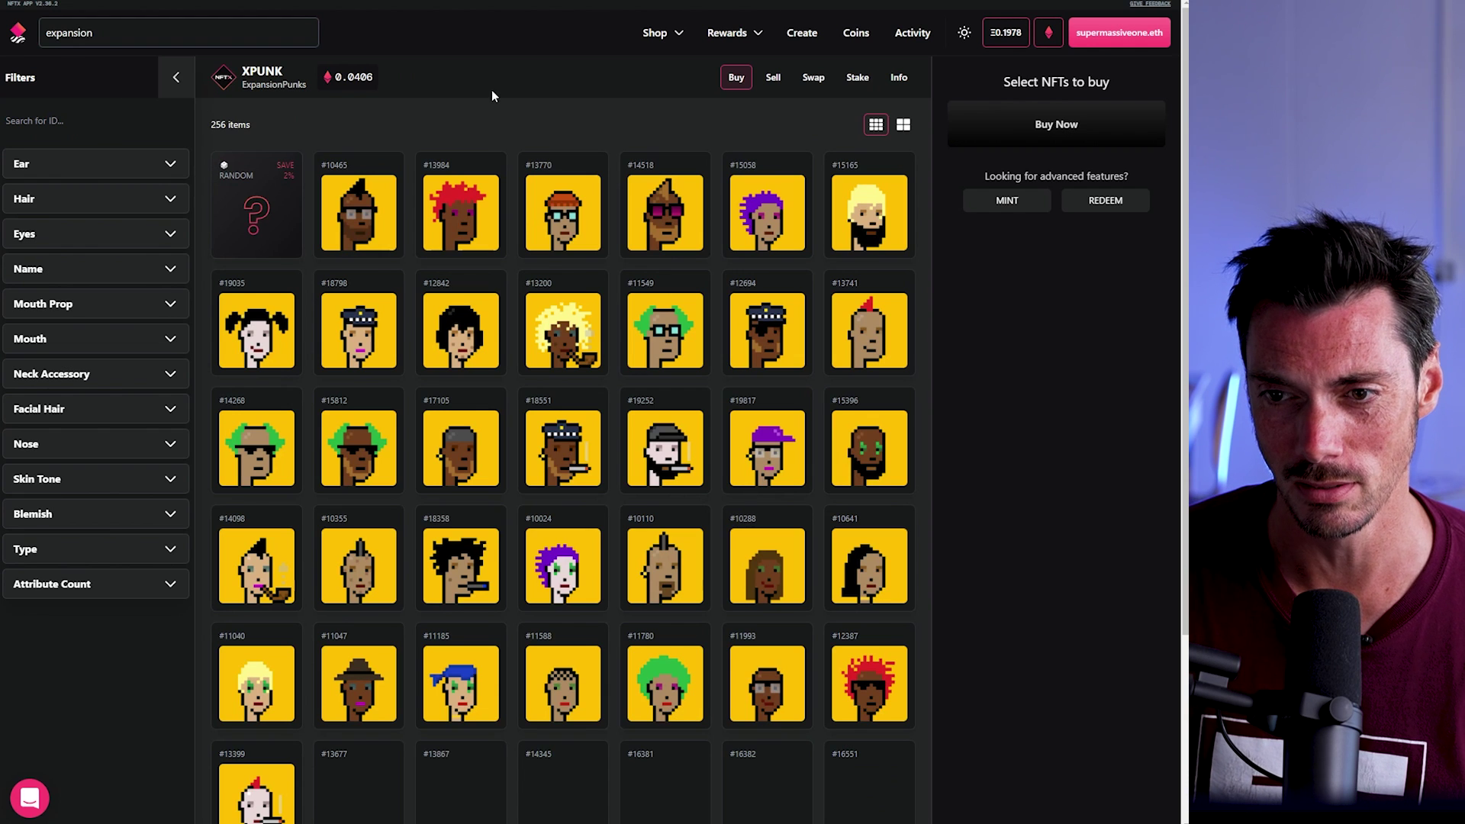
pyautogui.click(860, 81)
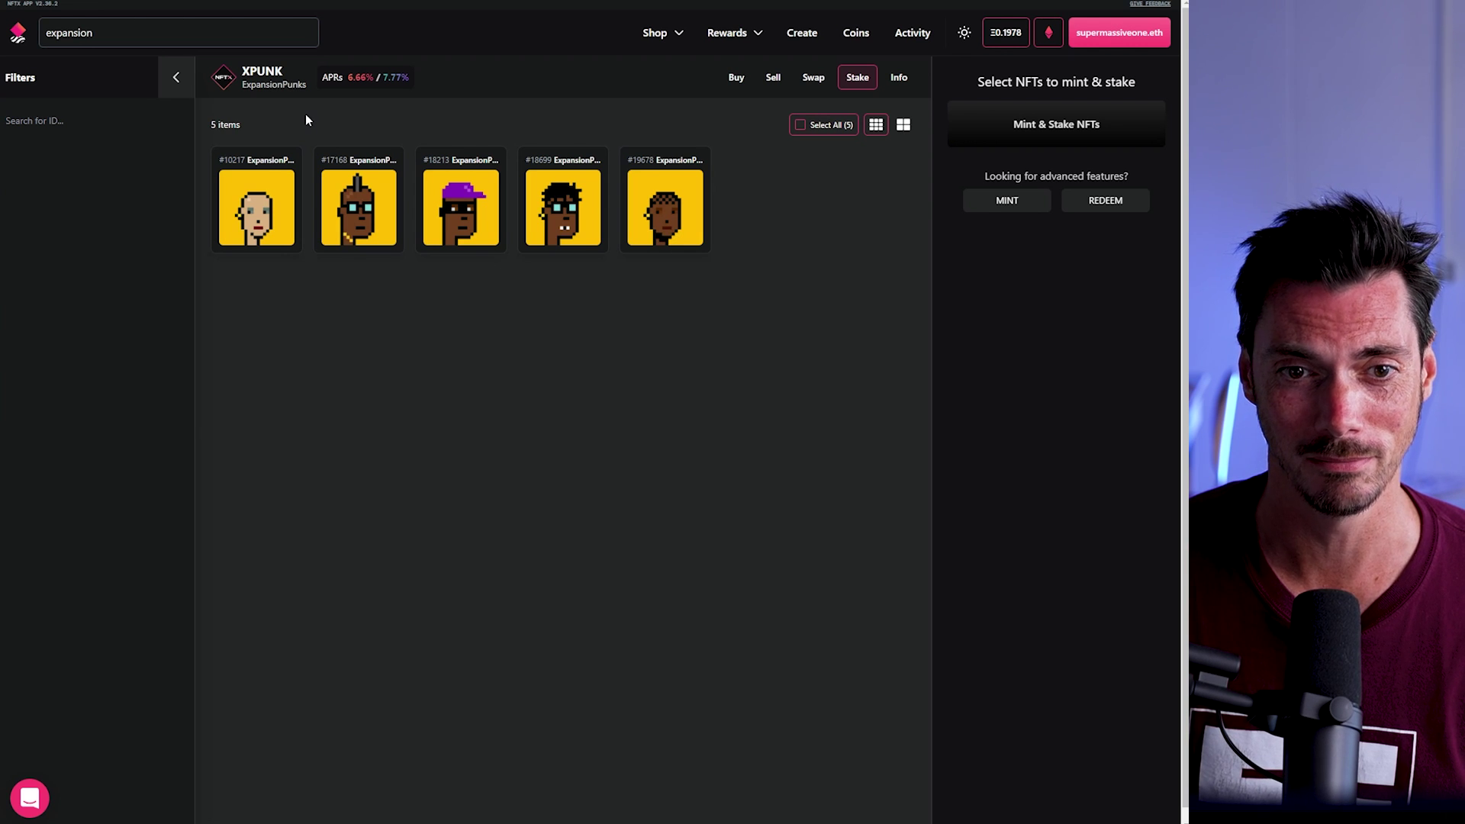
# Search 'mayc', open the MAYC vault, view its Stake tab, then return to its 20 apes for sale
pyautogui.doubleClick(69, 32)
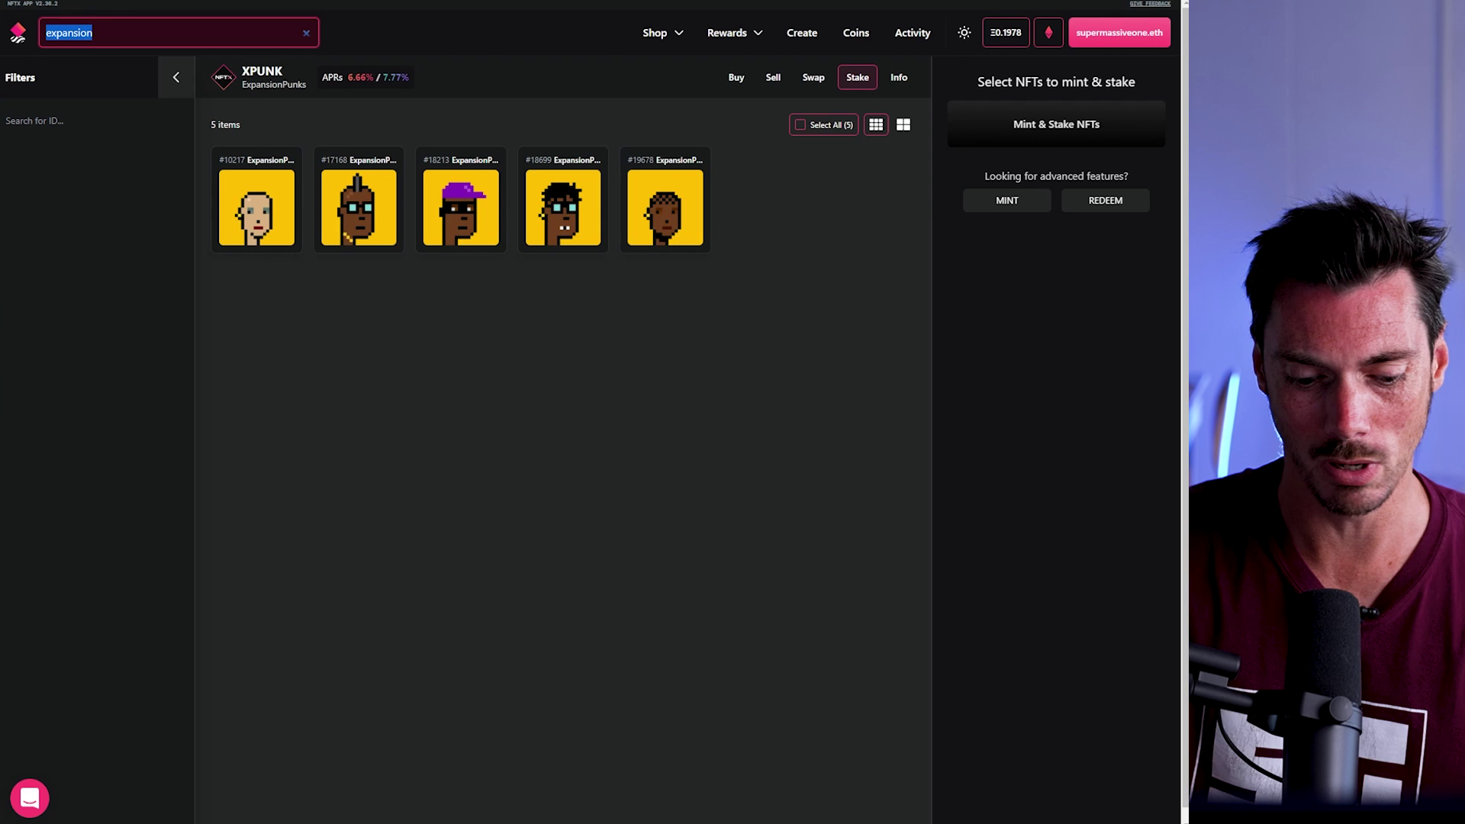
pyautogui.press('BackSpace')
pyautogui.write('mayc')
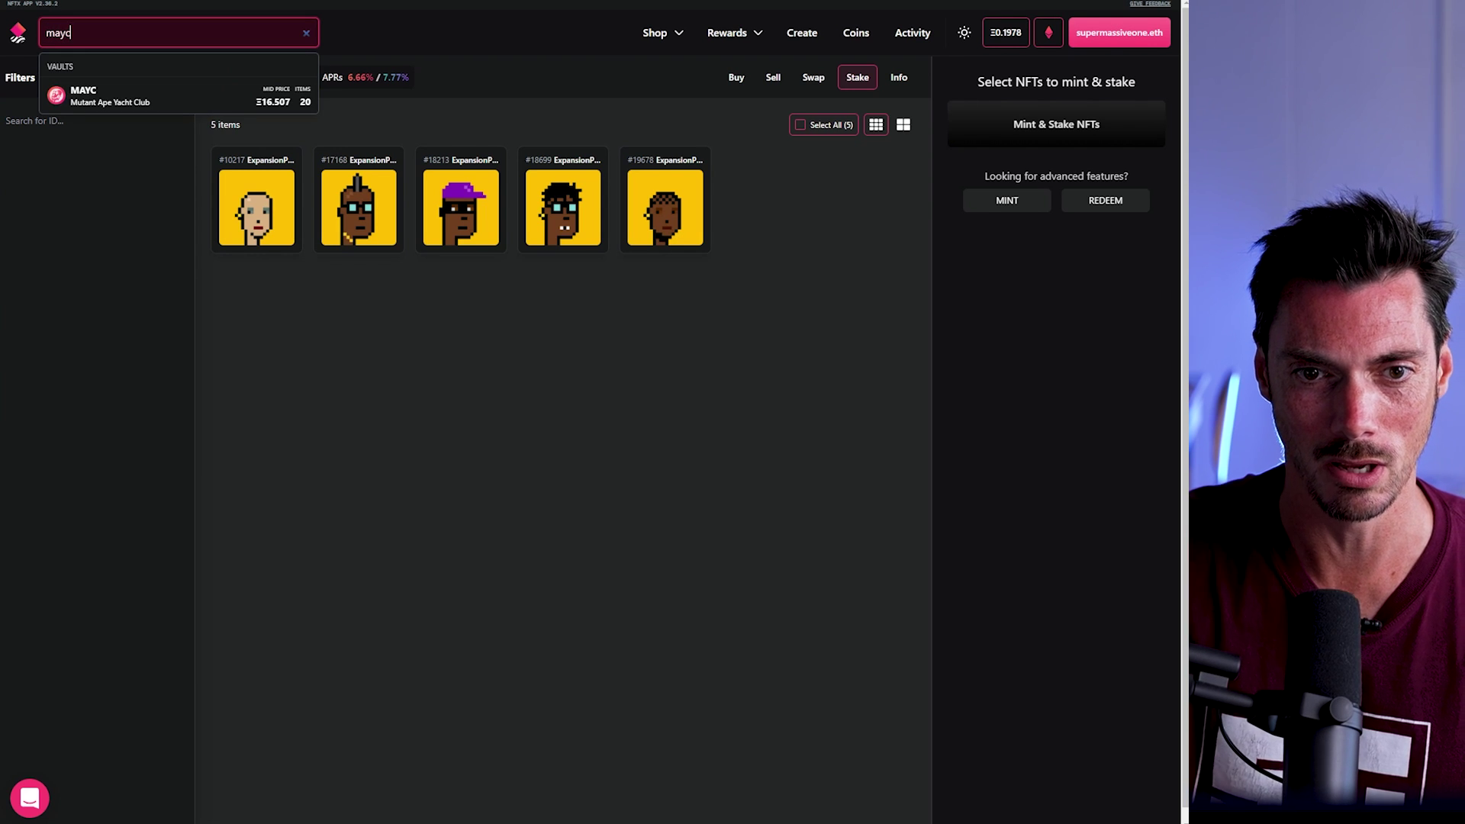
pyautogui.click(115, 101)
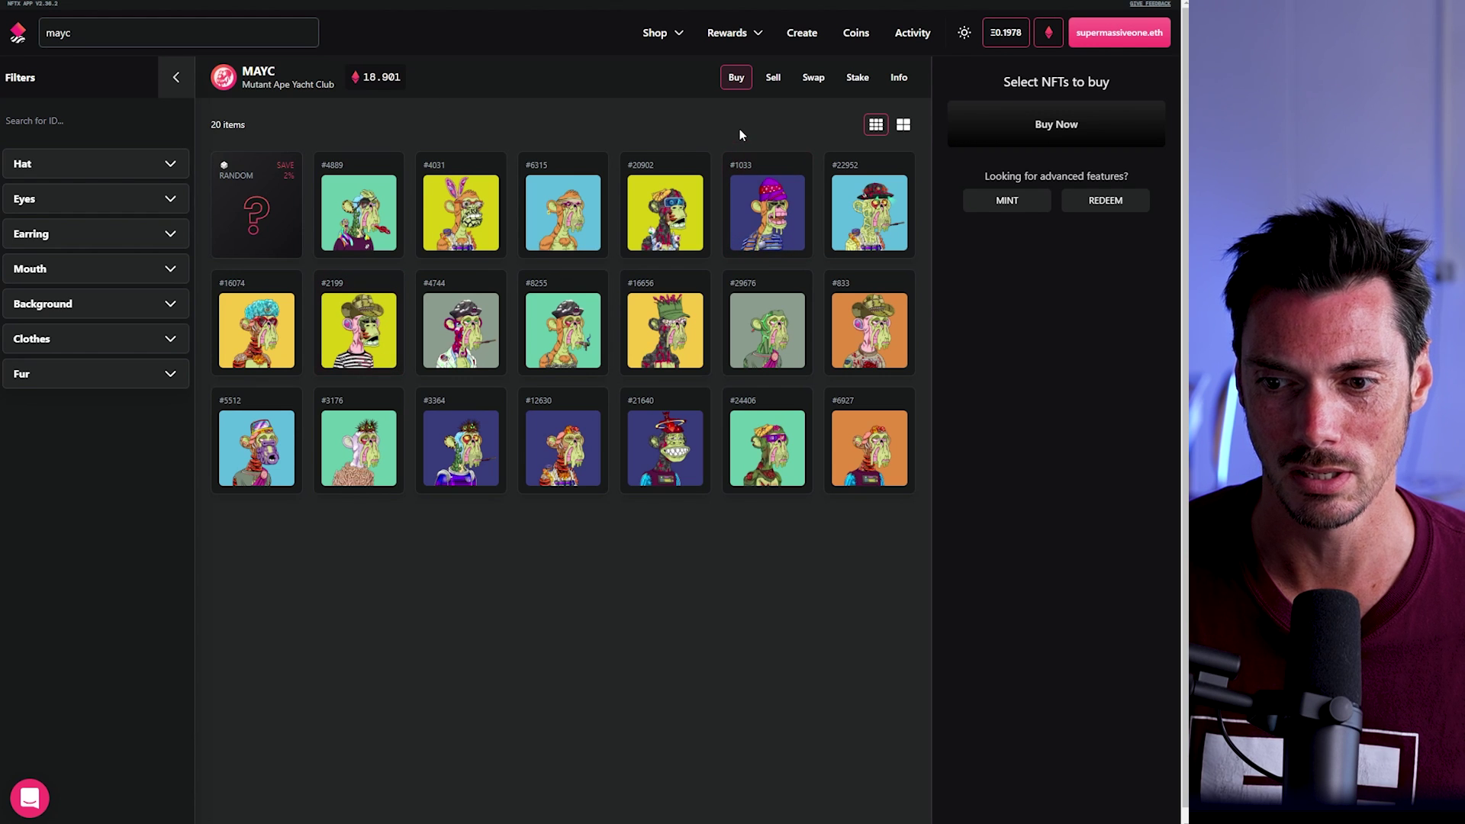
pyautogui.click(859, 80)
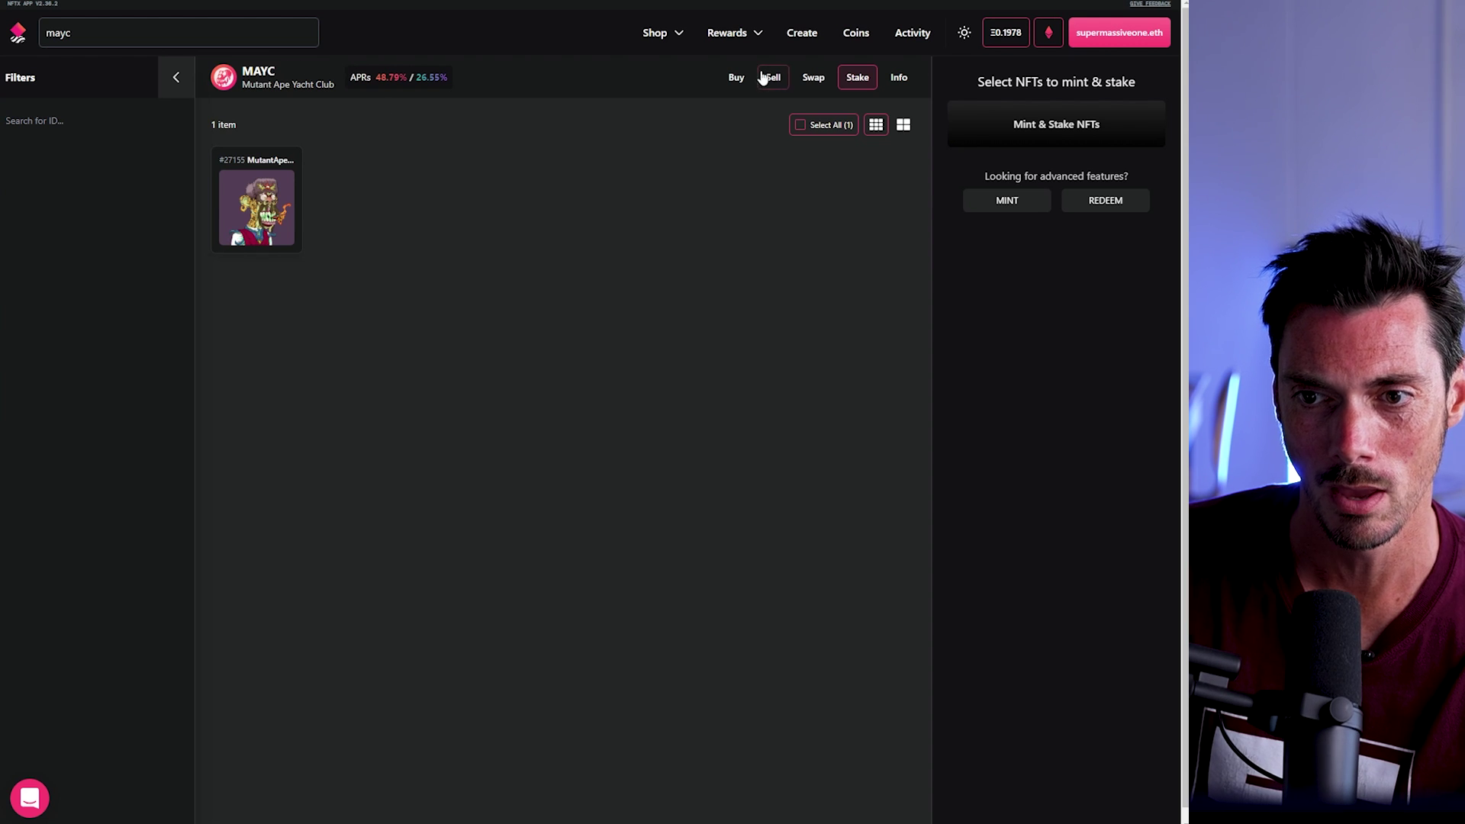
pyautogui.click(737, 78)
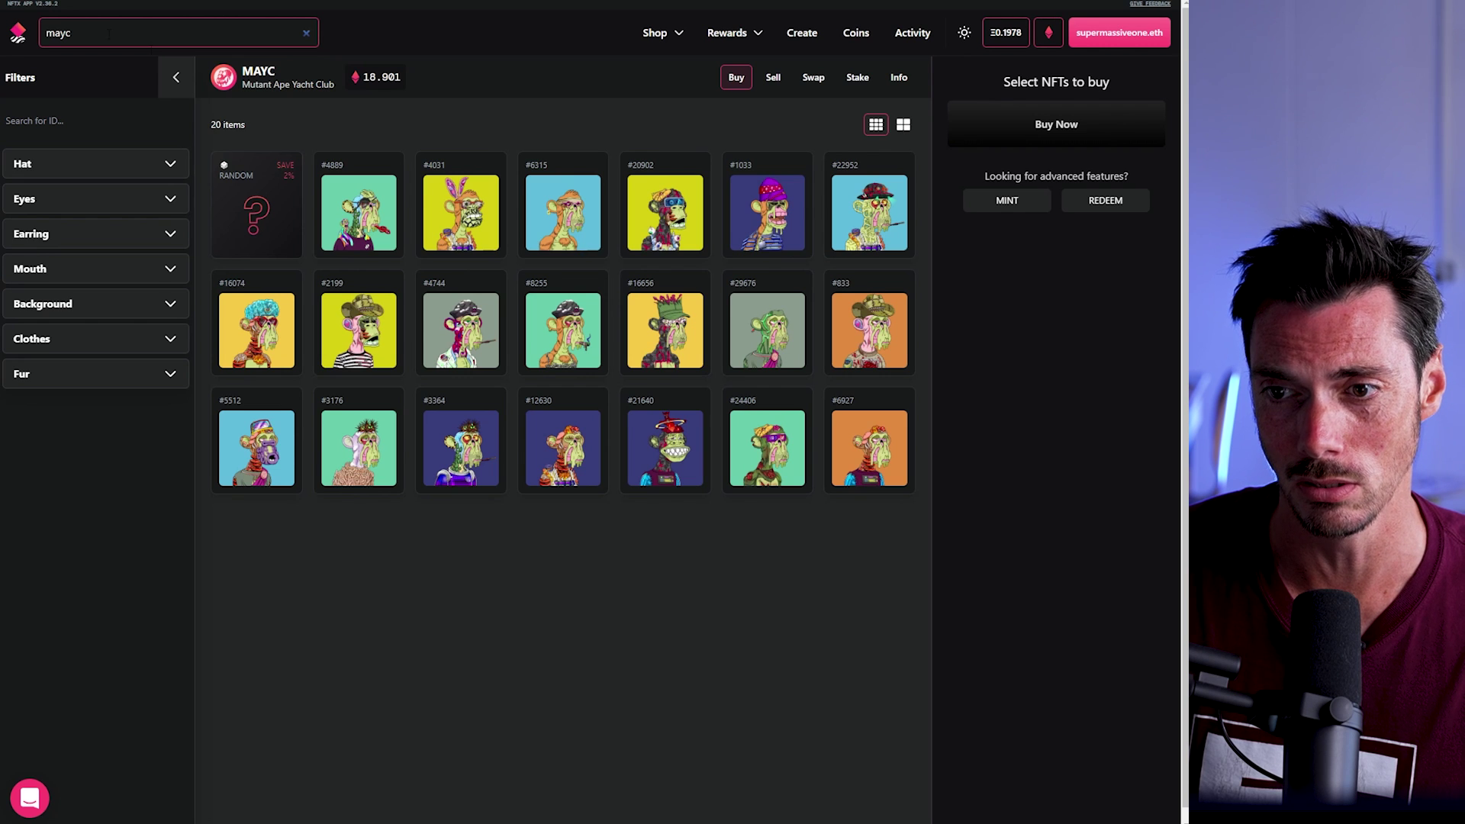
# Choose MAYC #27155 on the vault's Stake view for staking
pyautogui.click(856, 82)
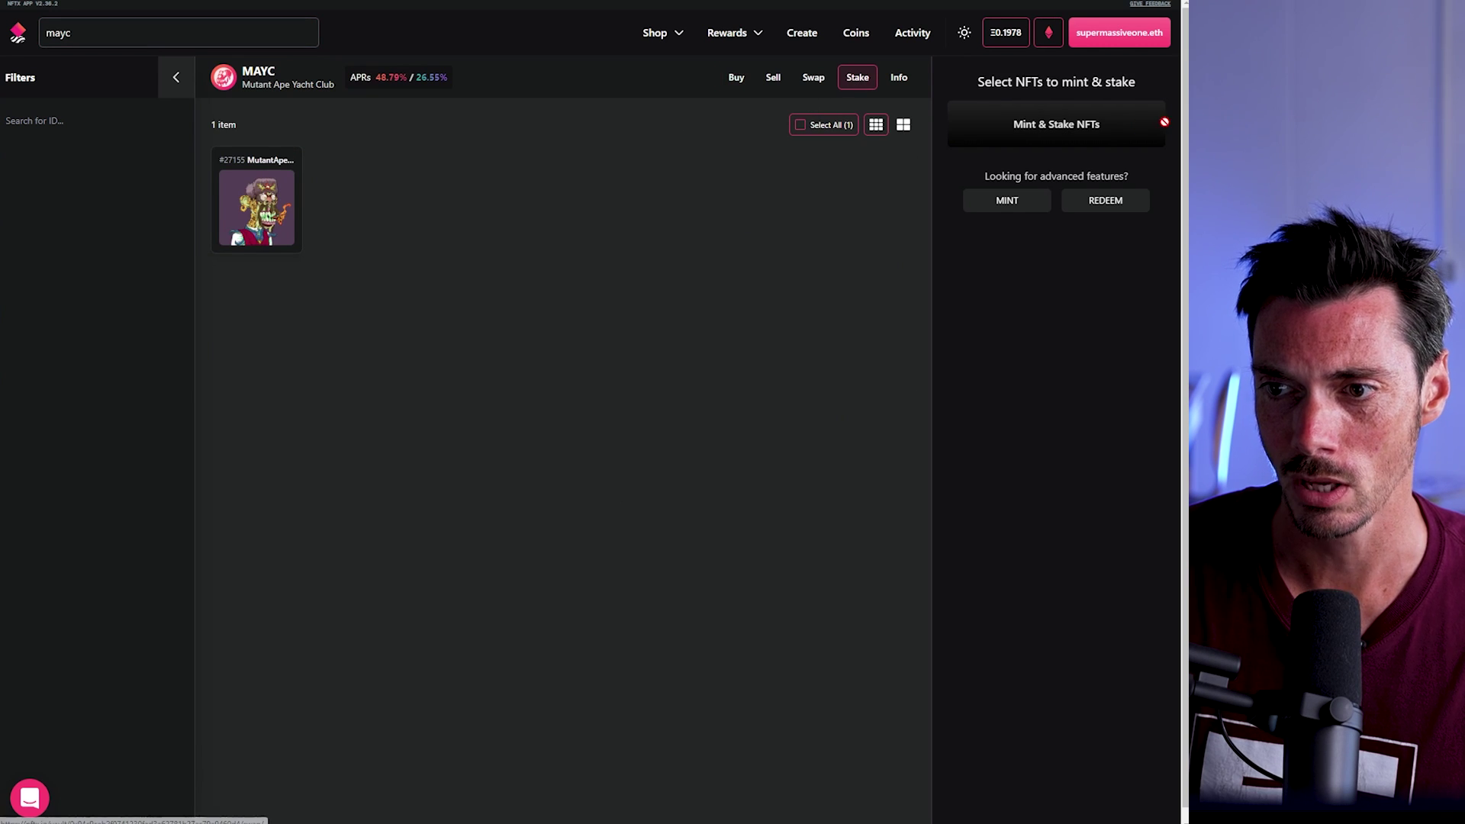
pyautogui.click(245, 199)
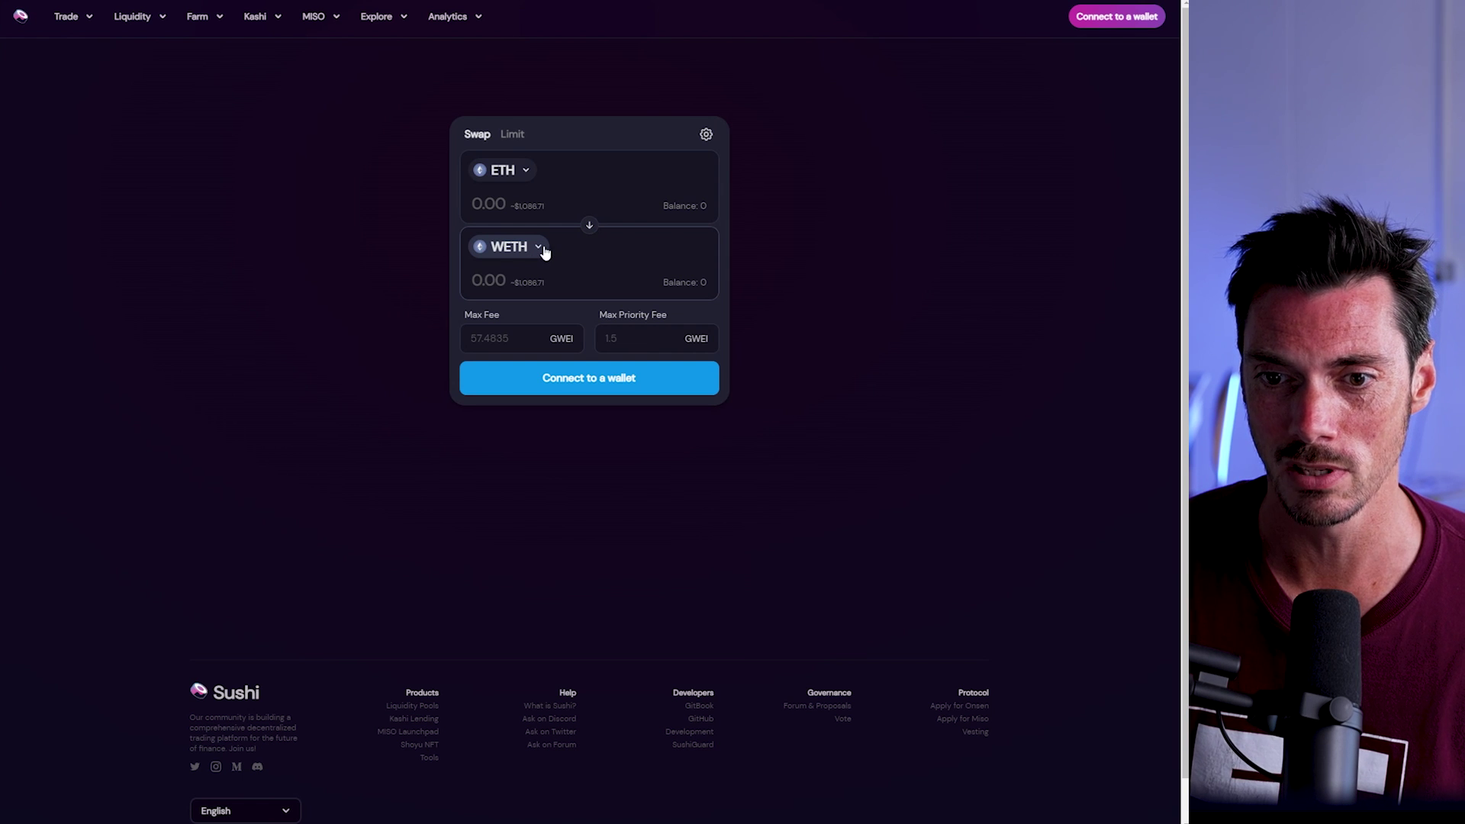
# Search SushiSwap's receive-token list for 'mayc' and open the token-list manager
pyautogui.click(544, 252)
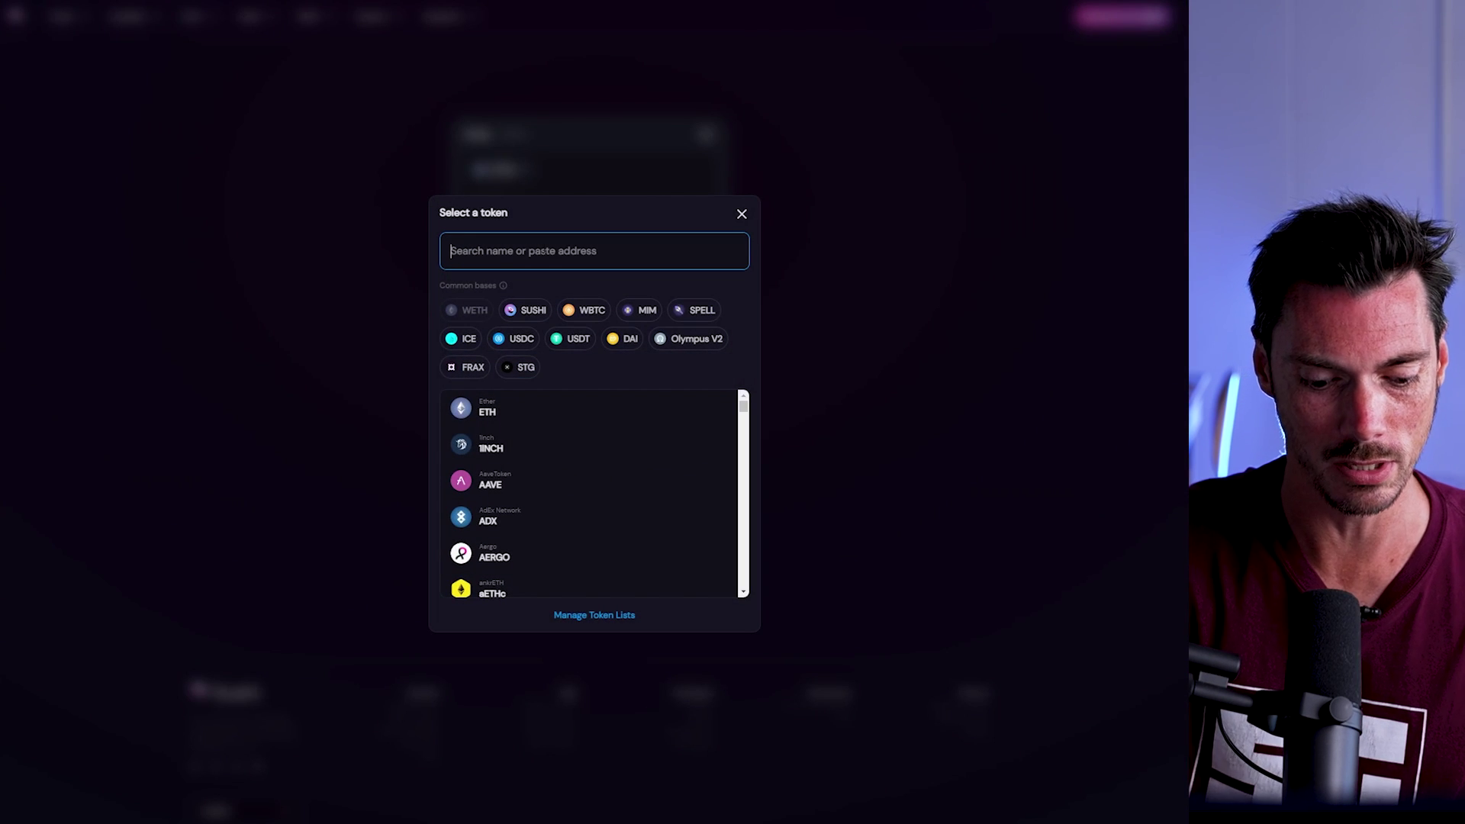
pyautogui.write('mayc')
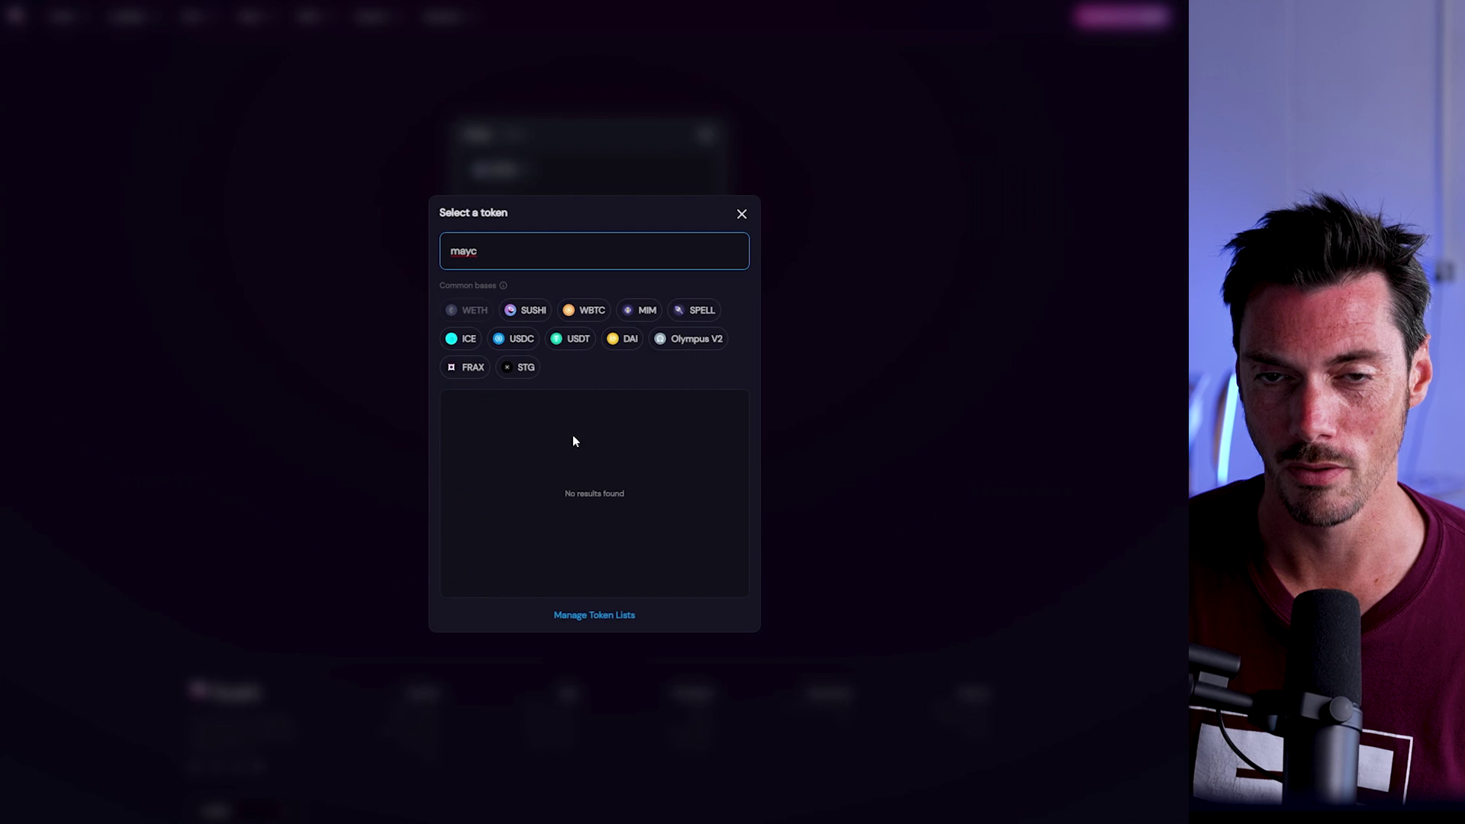
pyautogui.click(600, 618)
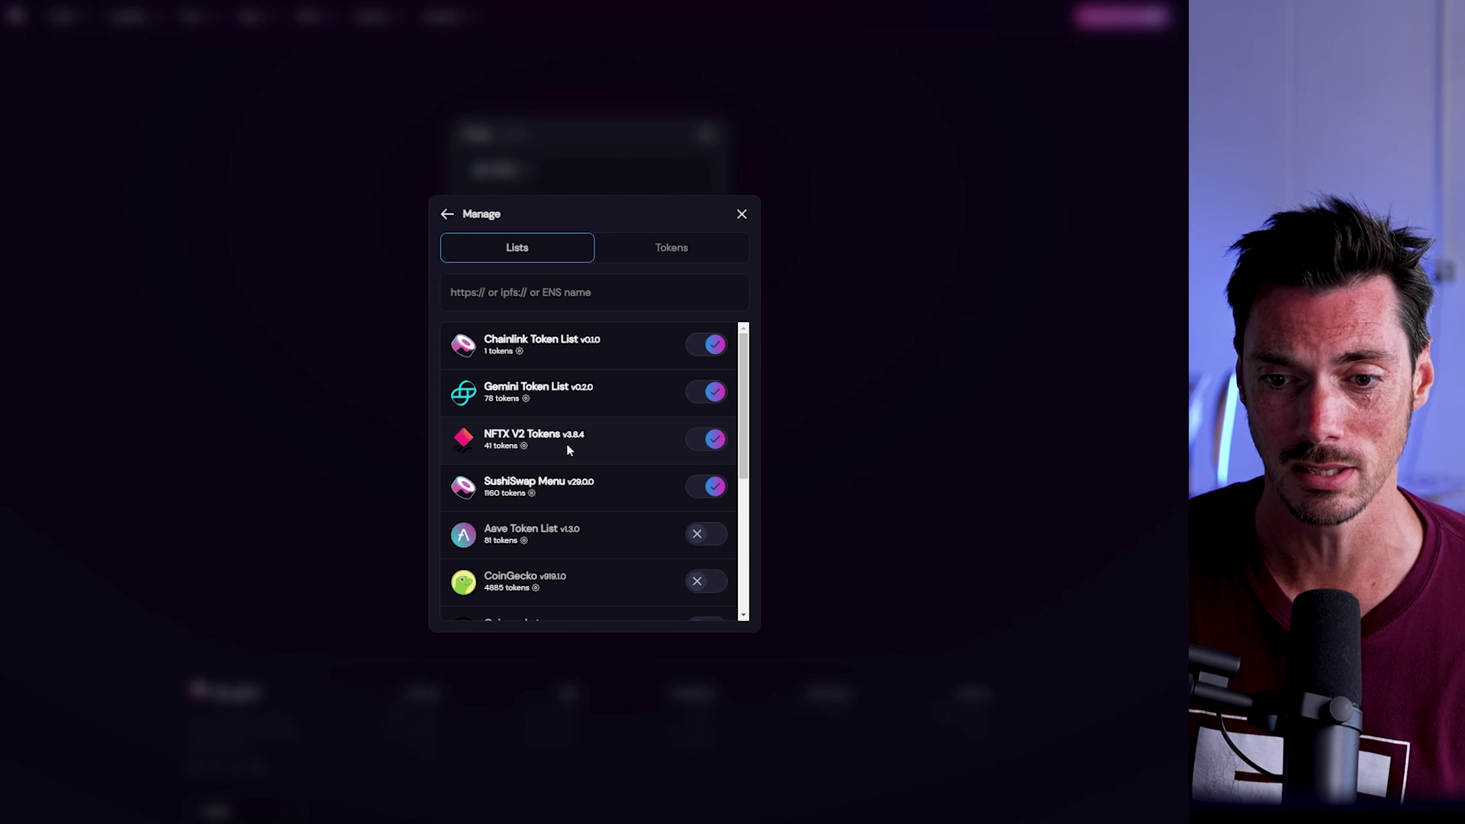
# View the 41-token NFTX V2 Tokens list and check when it was last updated
pyautogui.click(526, 448)
pyautogui.click(551, 479)
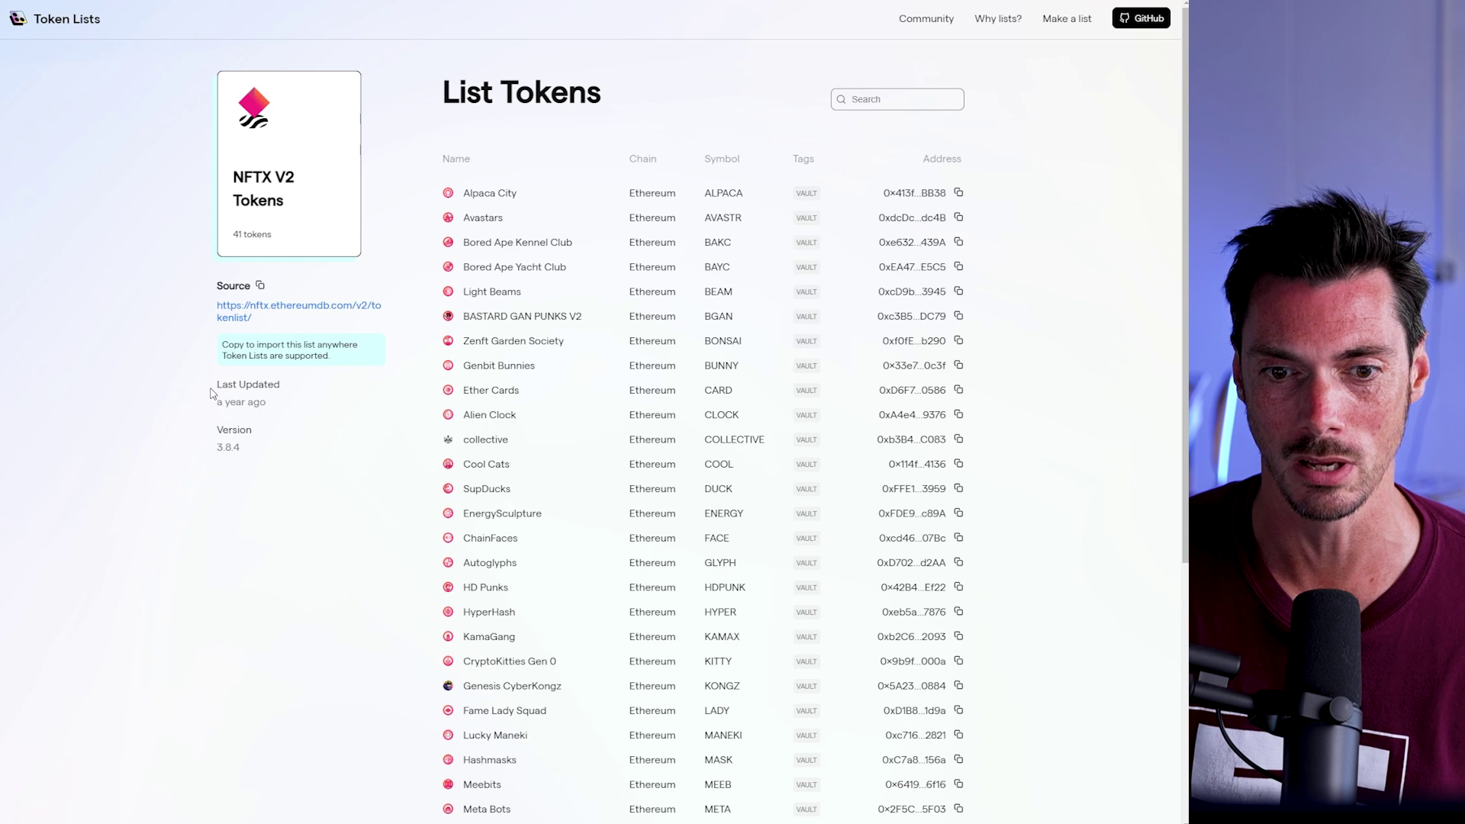
pyautogui.moveTo(212, 393); pyautogui.dragTo(303, 404)
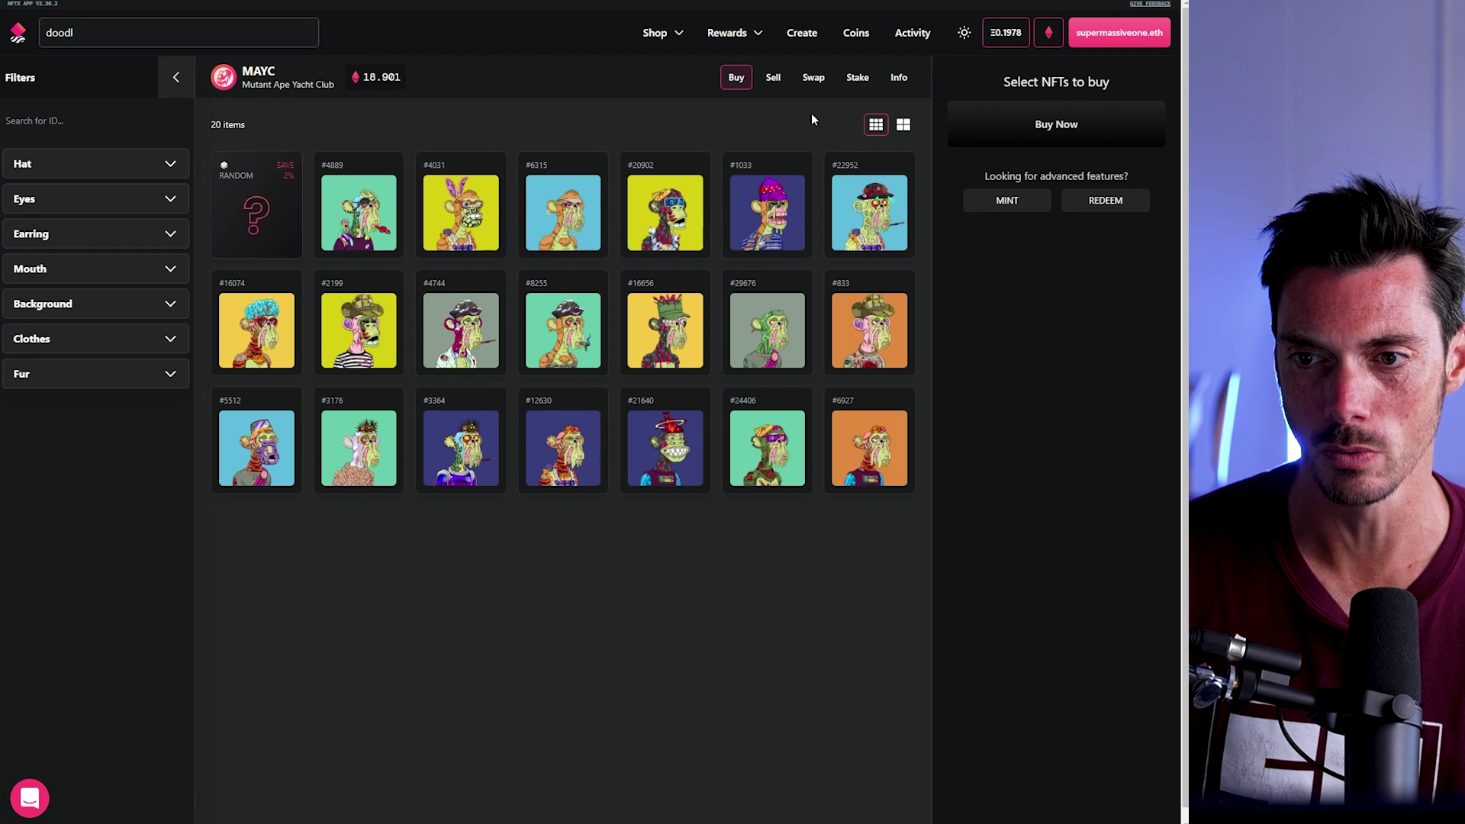
# Search SushiSwap's token selector using the MAYC contract address from the NFTX vault's Info
pyautogui.click(901, 84)
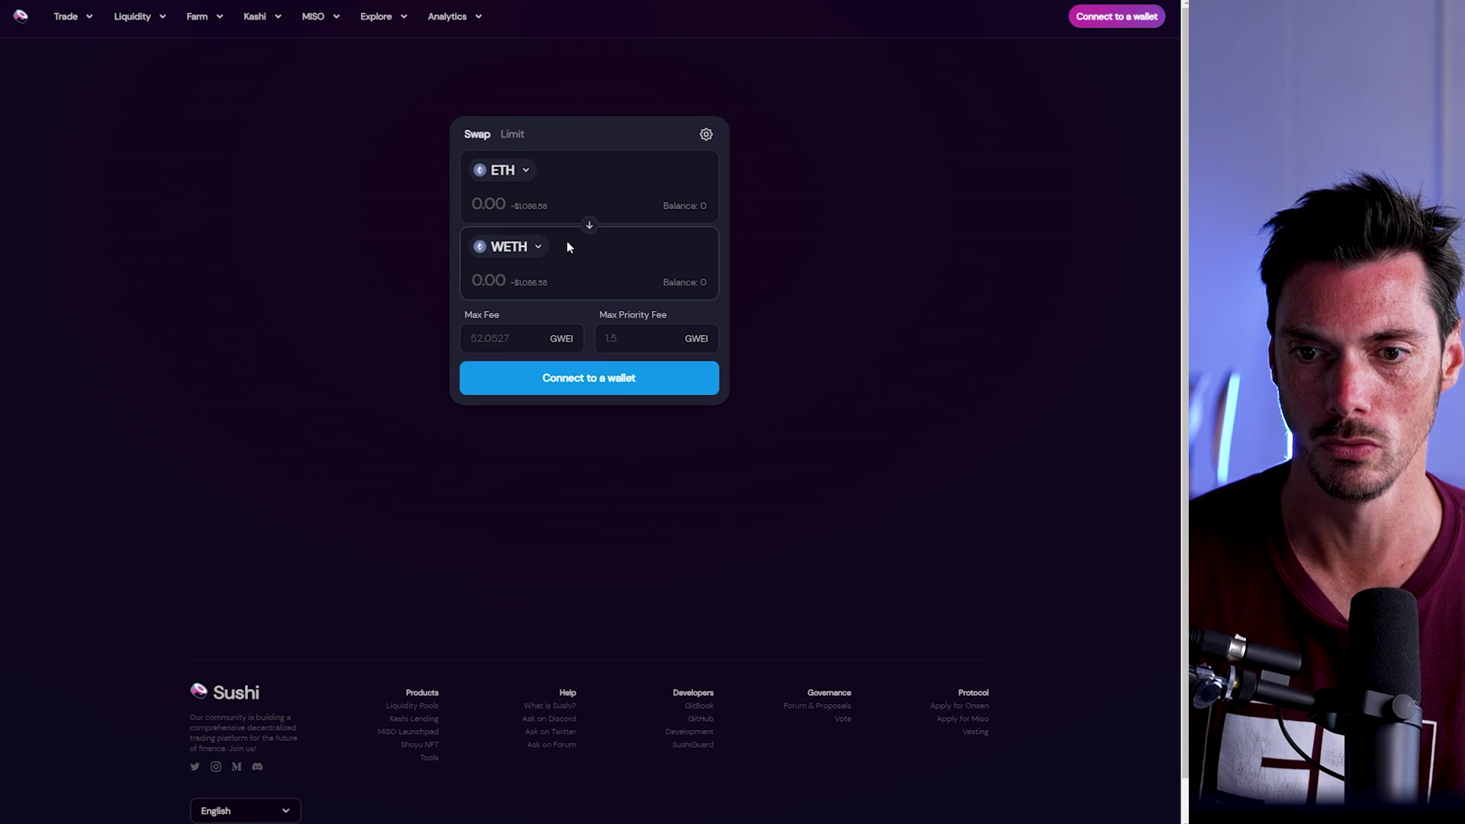
pyautogui.click(538, 246)
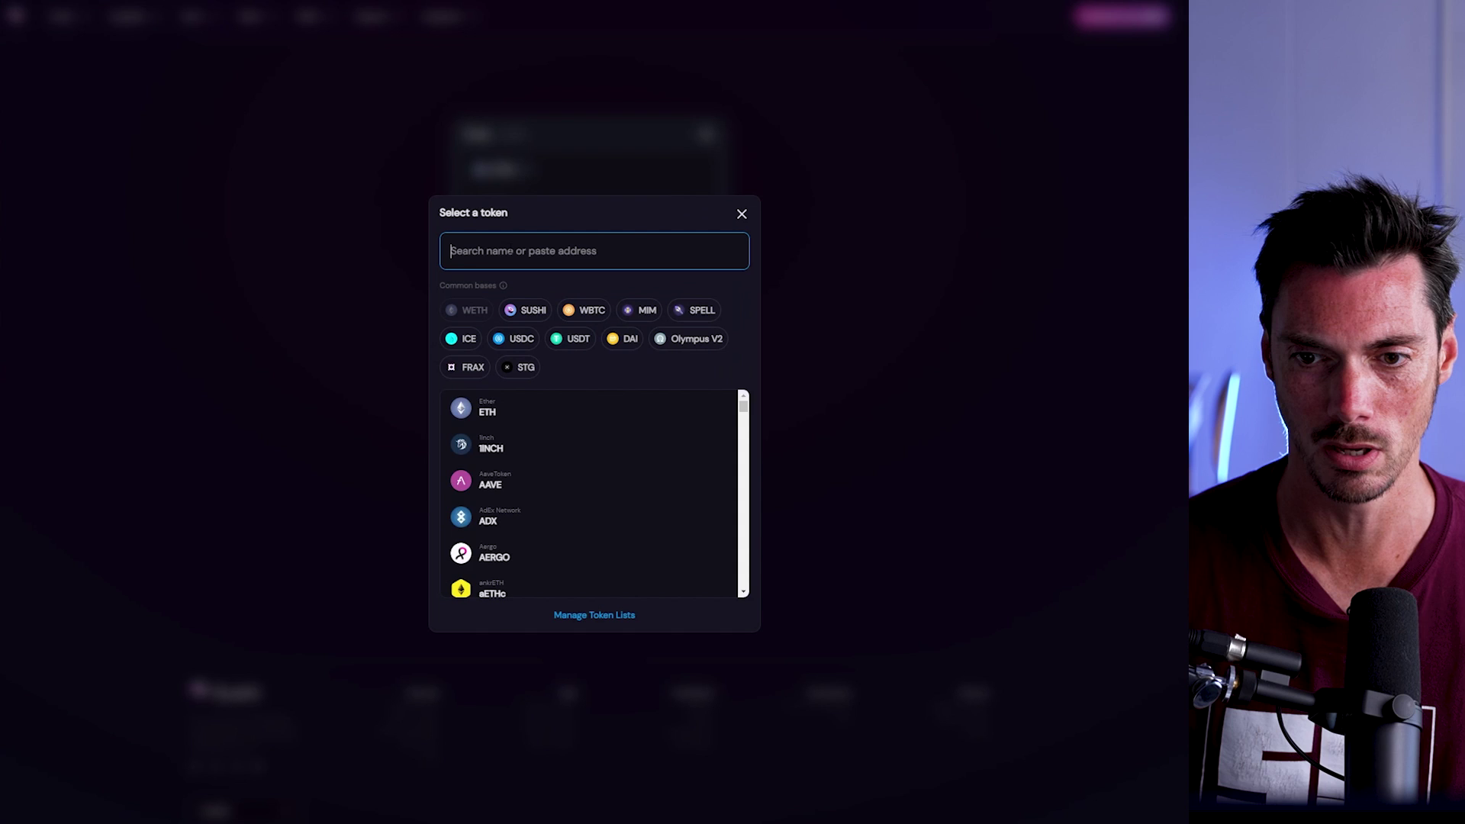
pyautogui.write('0x94c9cEb2F9741230FAD3a62781b27Cc79a9460d4')
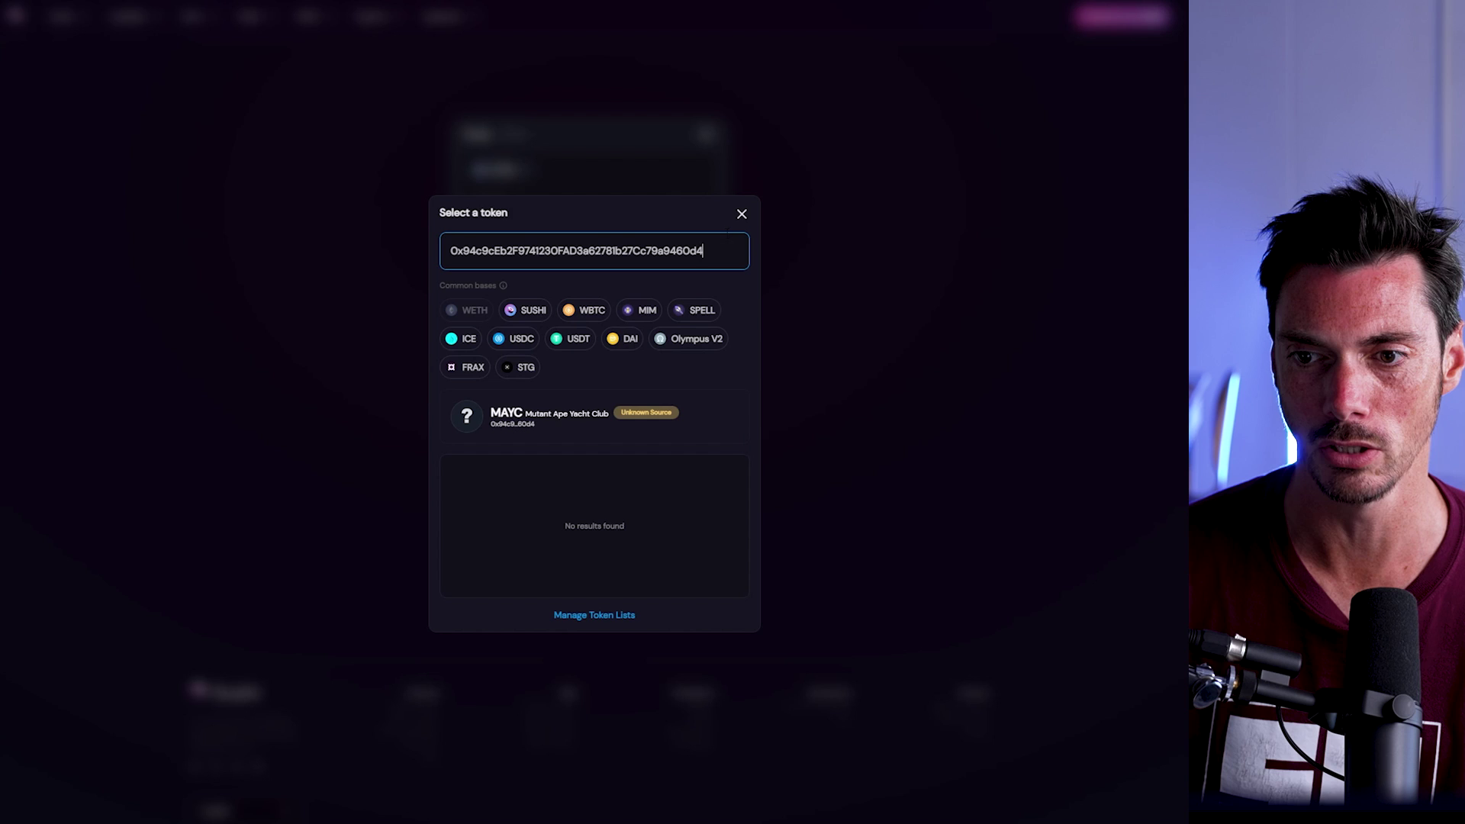
pyautogui.click(742, 216)
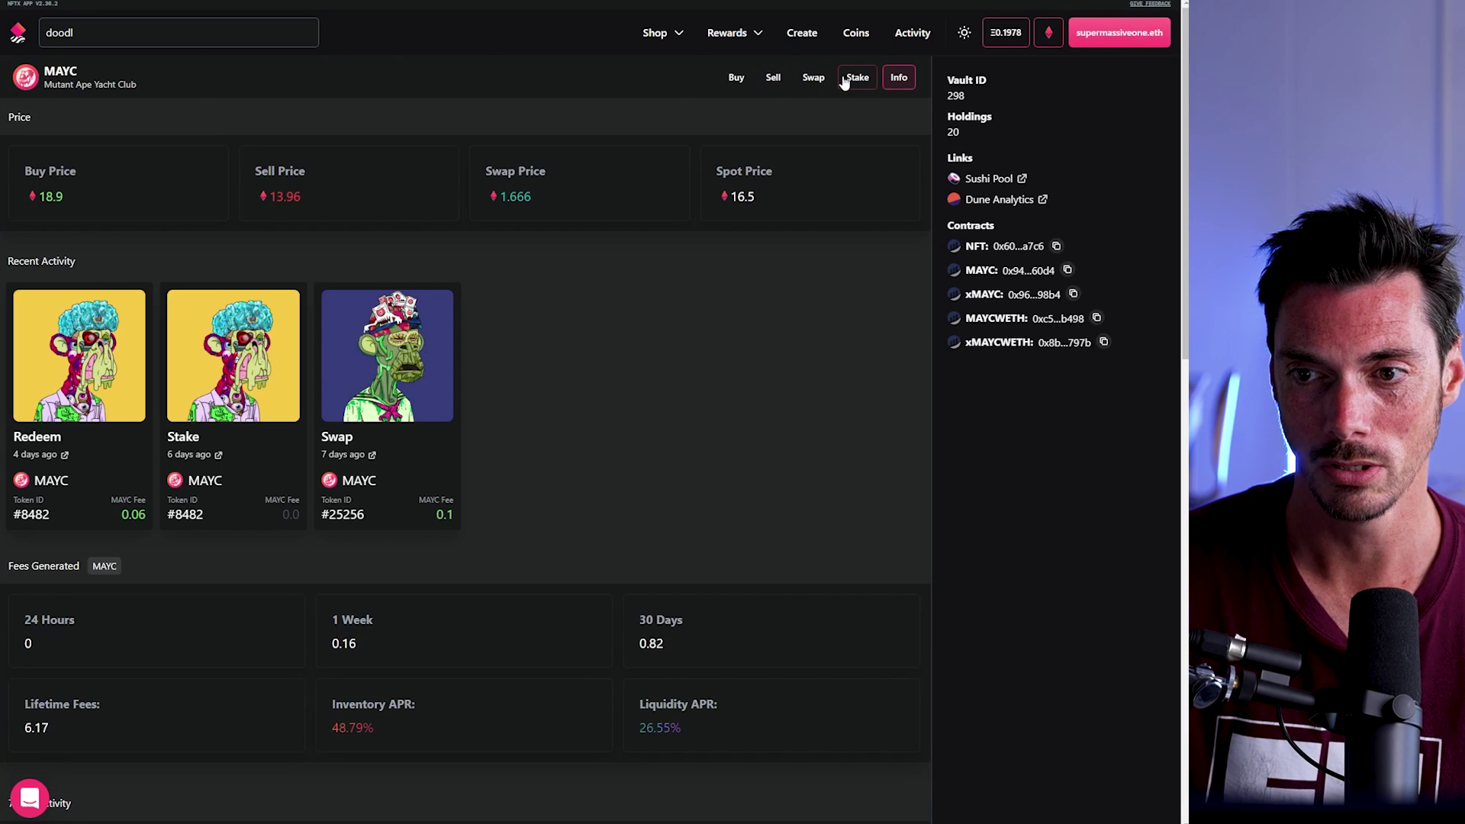
# Switch to the MAYC vault's Stake view showing item #27155 and 48.79% / 26.55% APRs
pyautogui.click(845, 83)
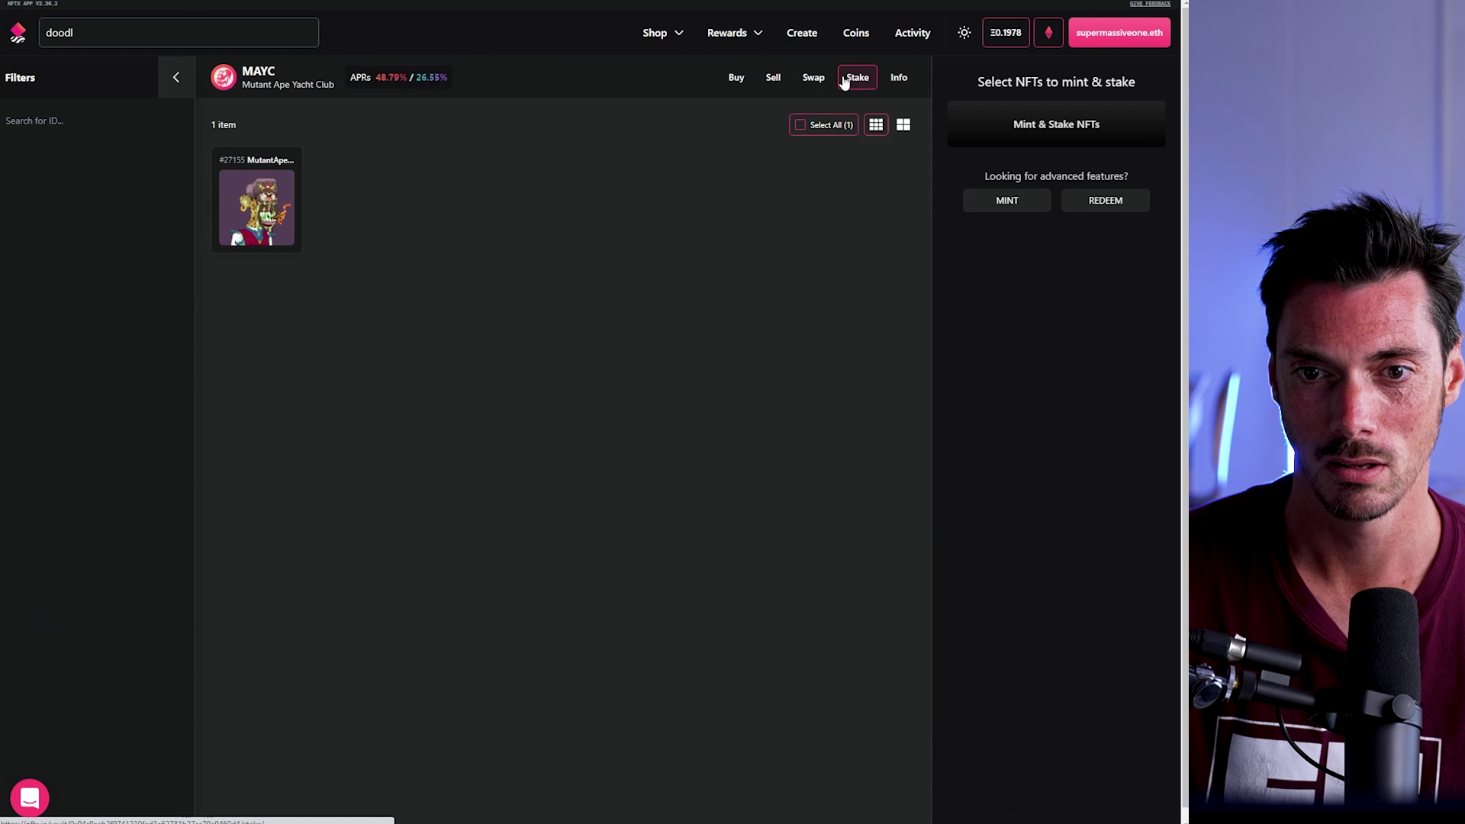